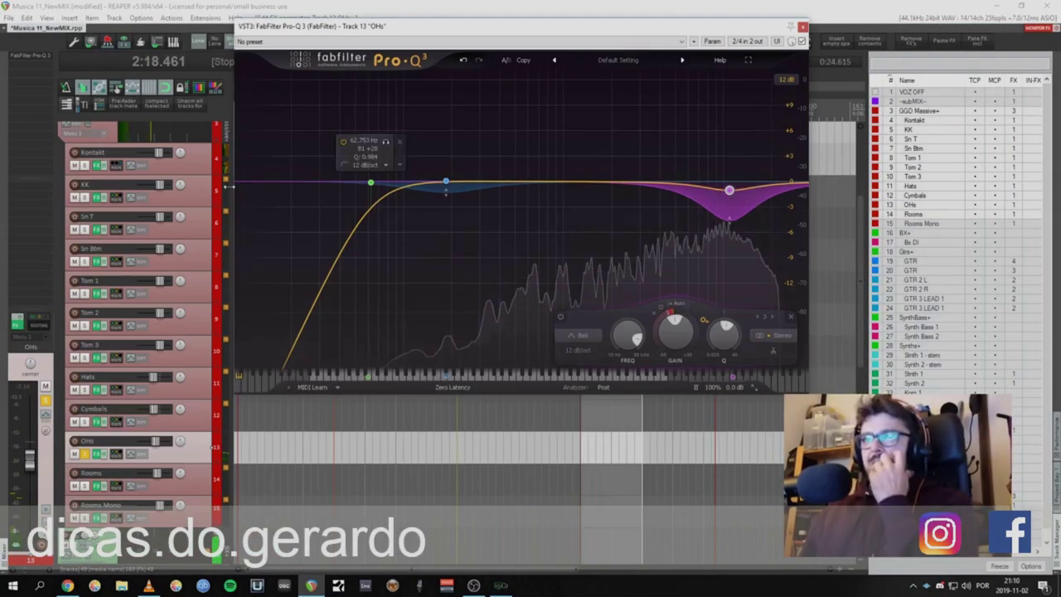
left_click(204, 192)
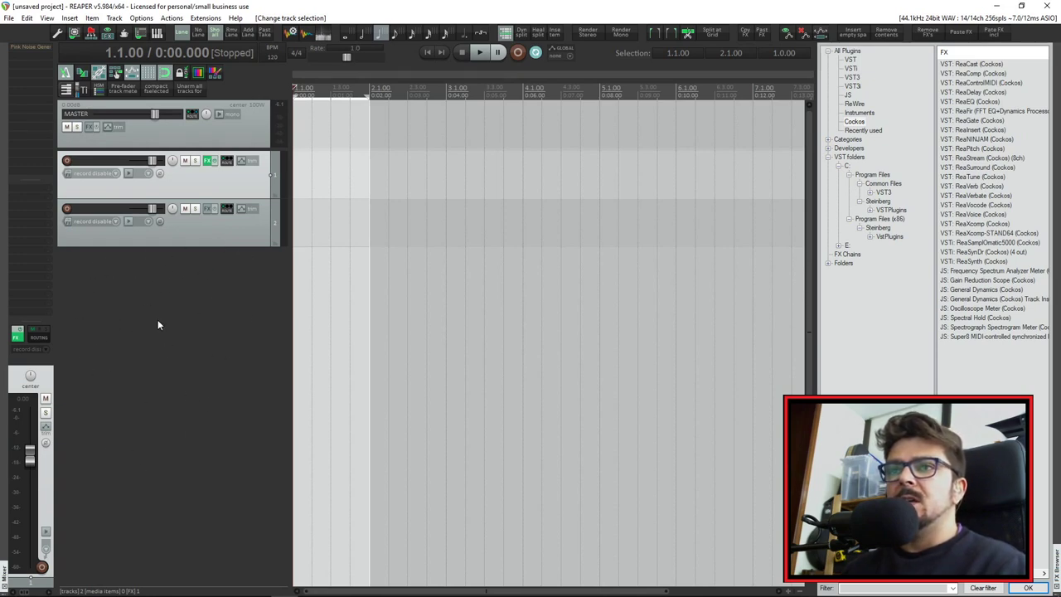
Step: Add a new track below the existing ones, and open the Track/Send Defaults preferences
double_click(158, 282)
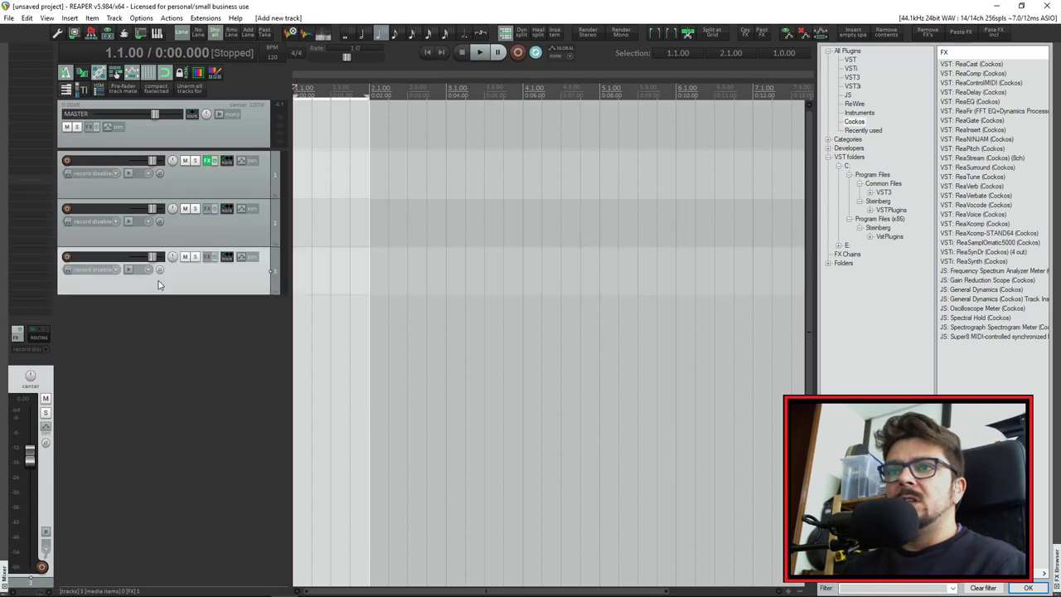
left_click(70, 18)
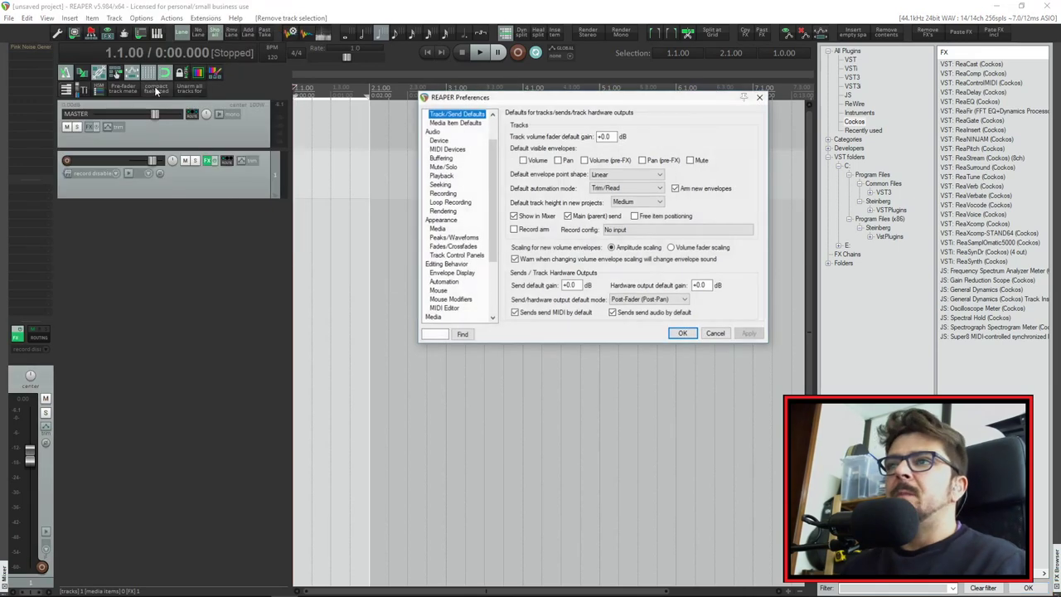
left_click_drag(620, 100, 498, 114)
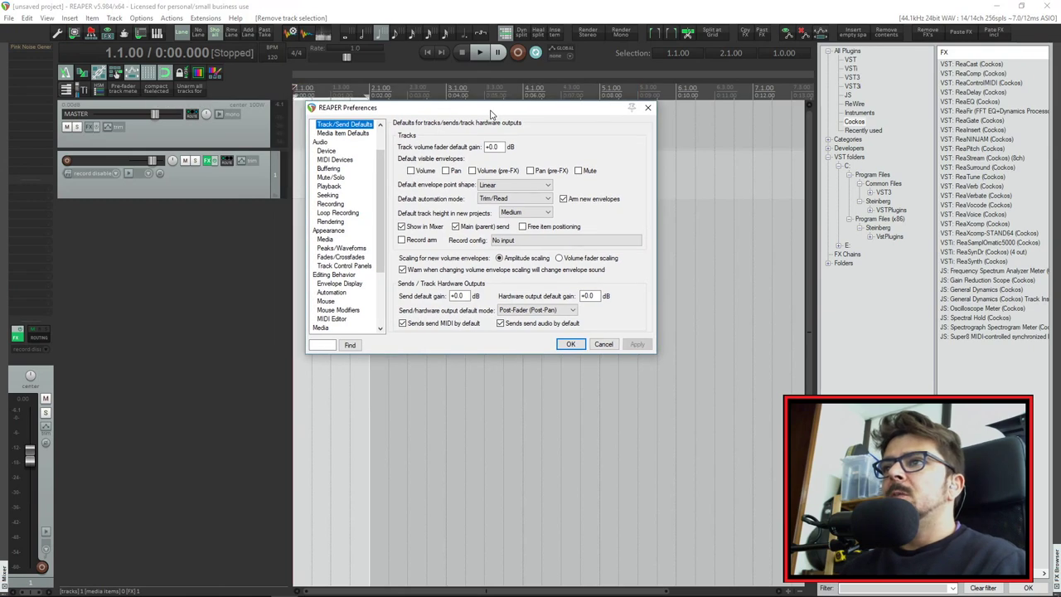
scroll(375, 169, "up", 2)
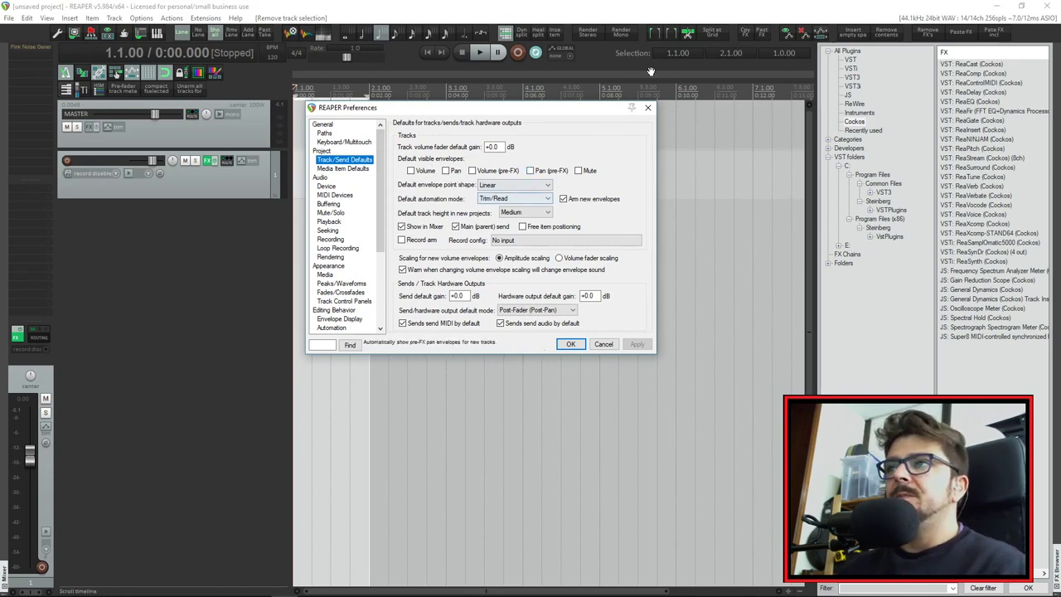
left_click_drag(538, 114, 605, 114)
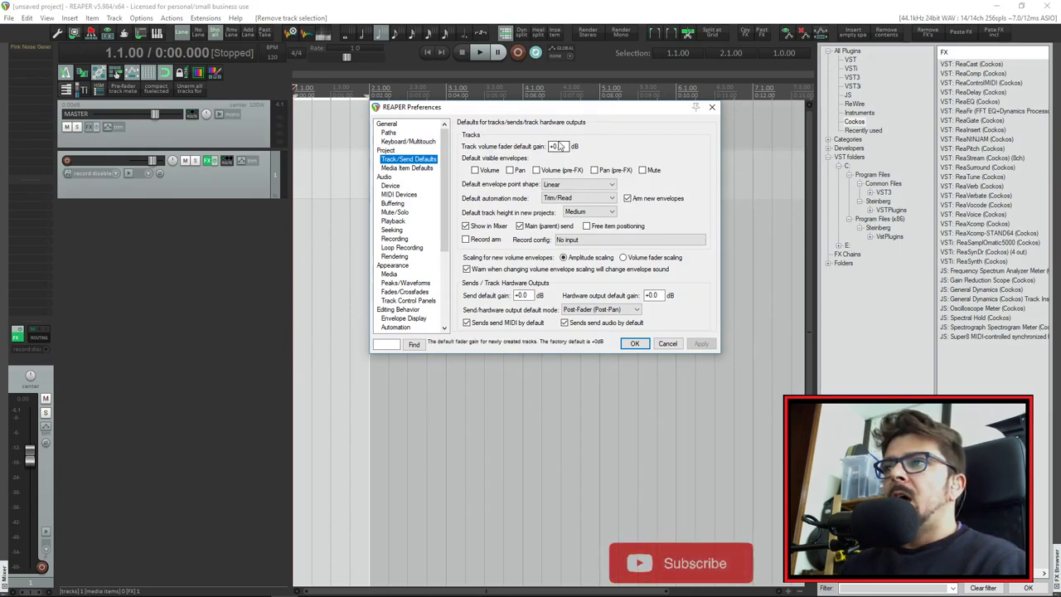
Step: Set the default track volume fader gain to -inf dB, adding a new track before and after the change to compare their faders
double_click(161, 225)
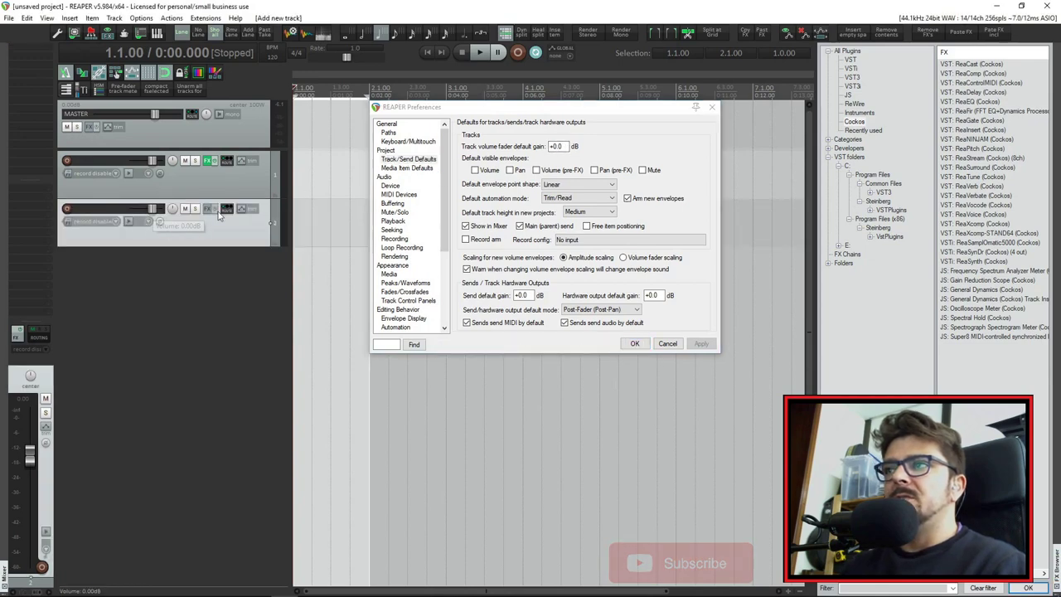
double_click(555, 146)
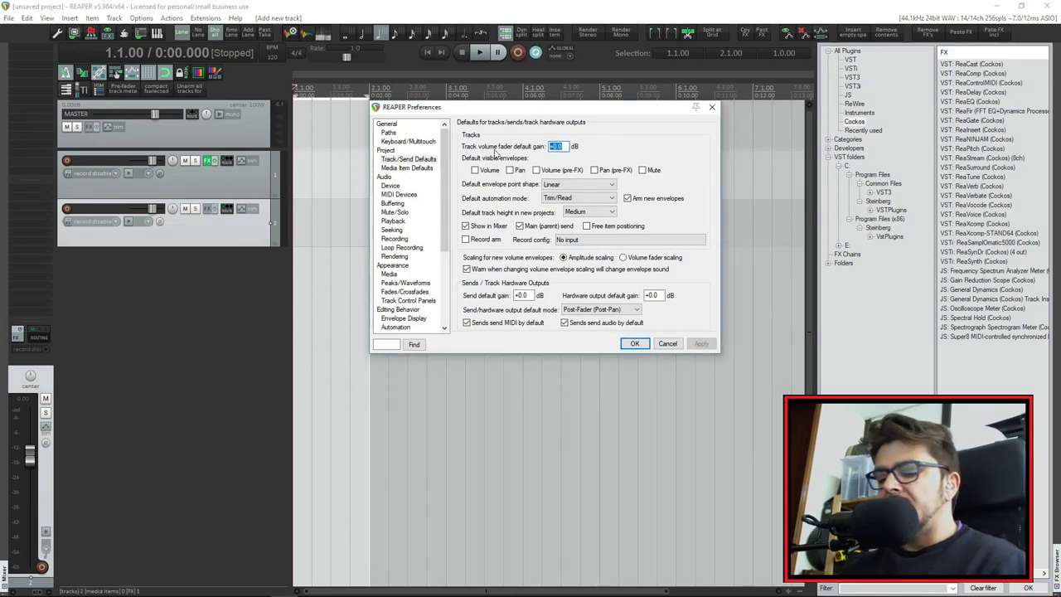
key("BackSpace")
type("-inf")
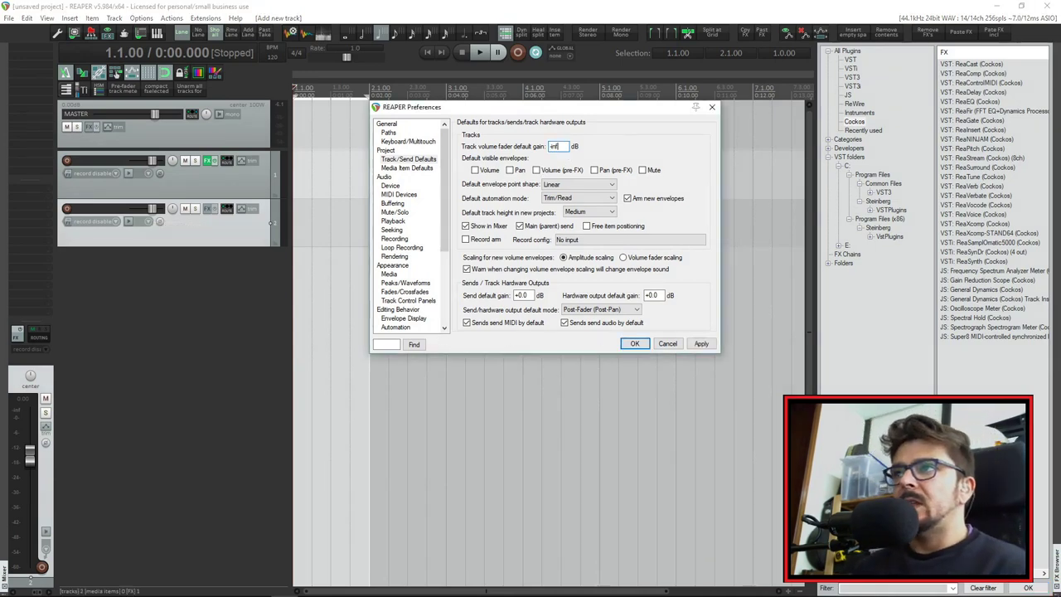
left_click(701, 343)
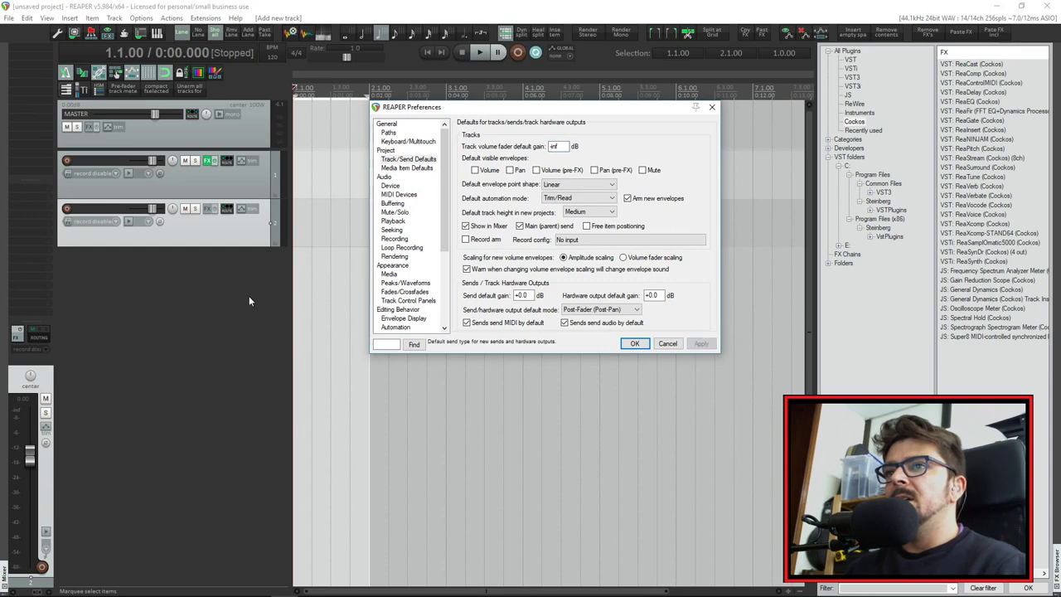
double_click(177, 297)
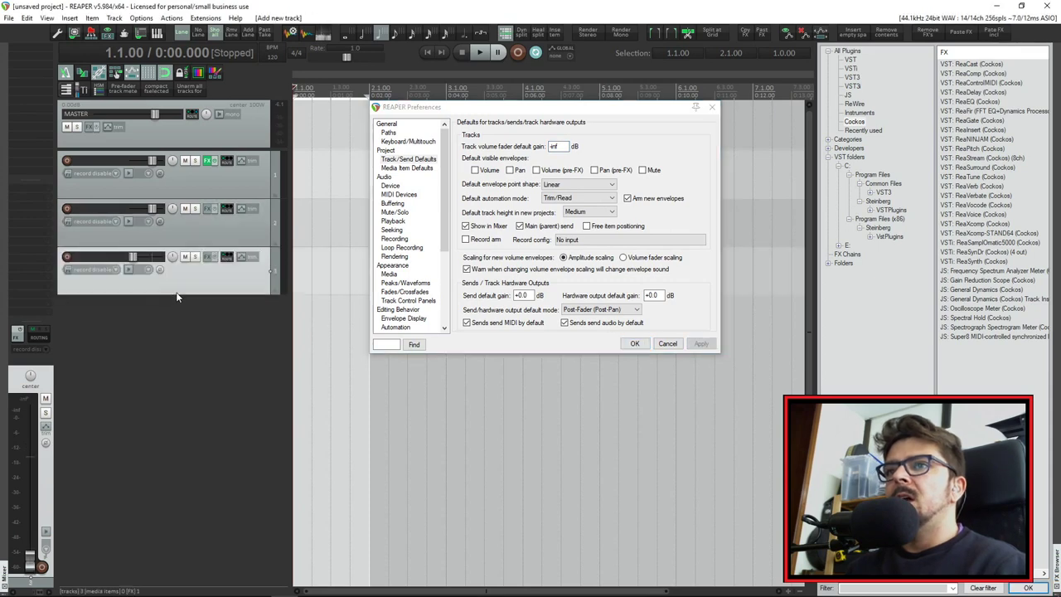
left_click(133, 258)
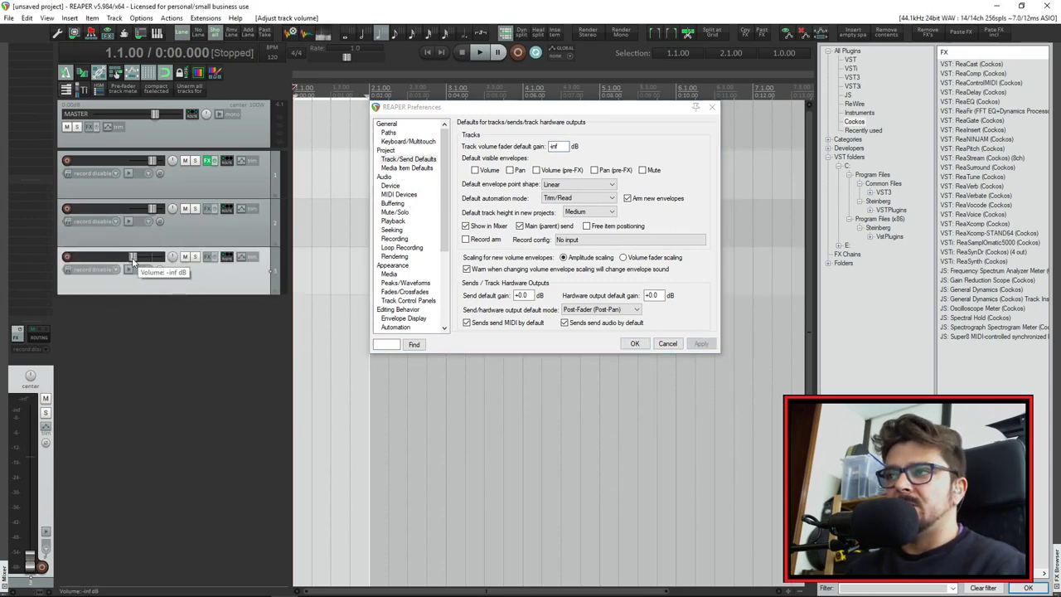
Step: Set the default track volume fader gain to 2 dB and add another new track
left_click(495, 153)
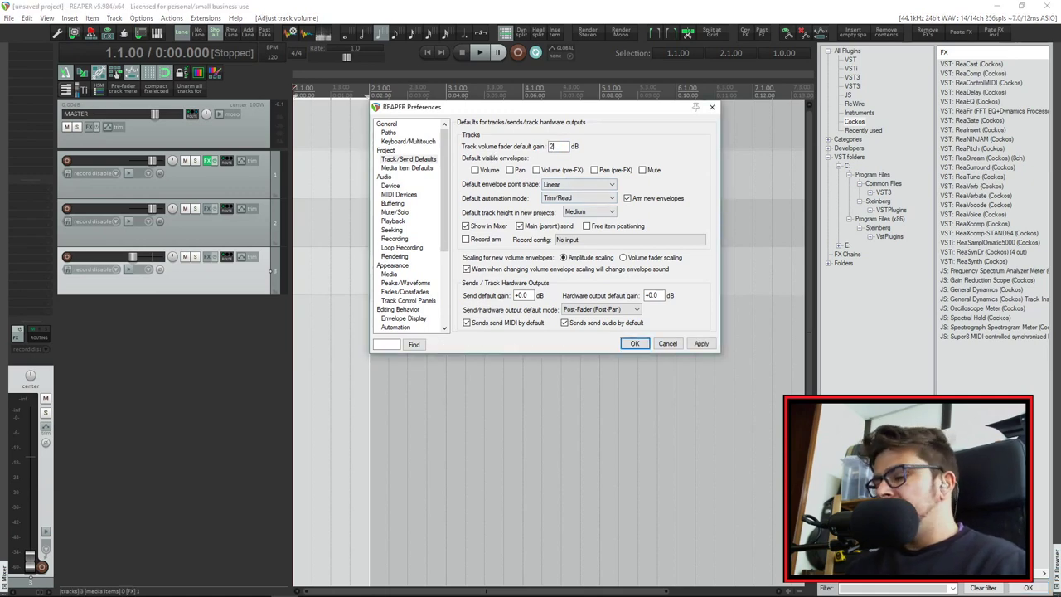
key("Return")
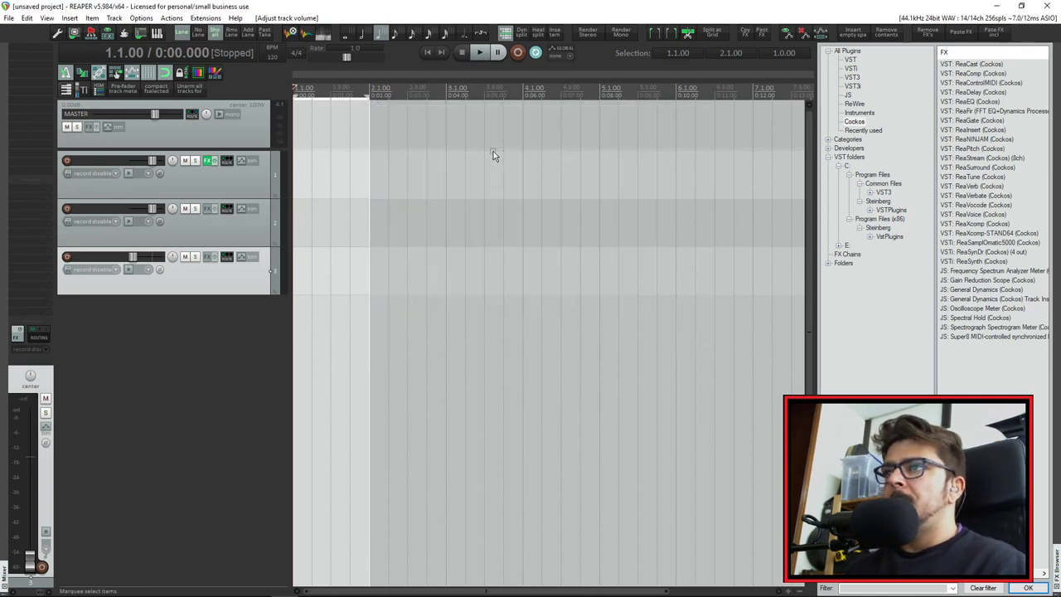
double_click(256, 325)
Step: Delete the three added tracks so that only the first track is left
left_click(241, 273)
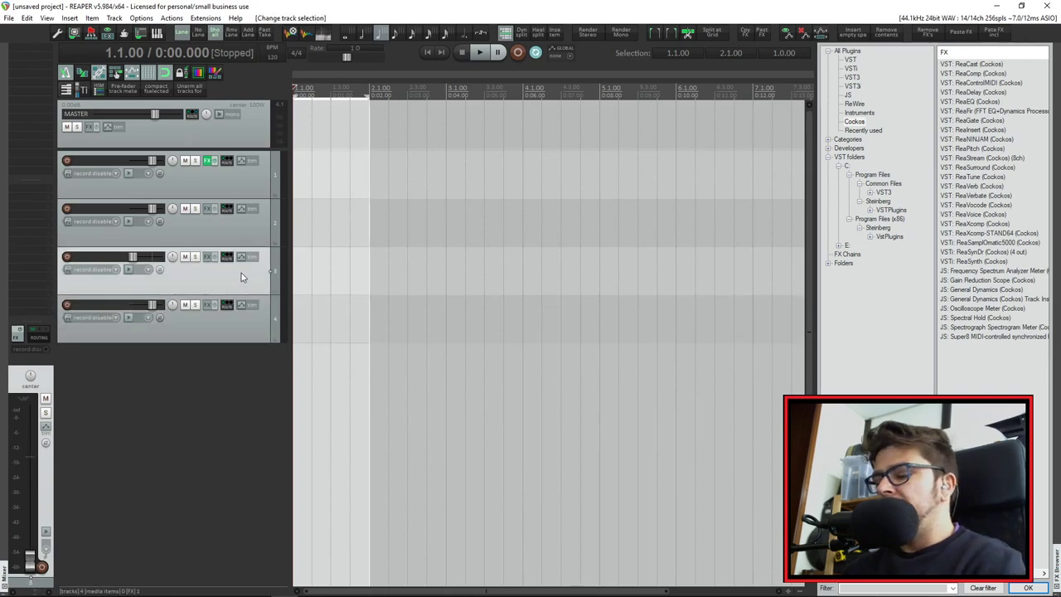
key("Delete")
key("Delete")
key("Delete")
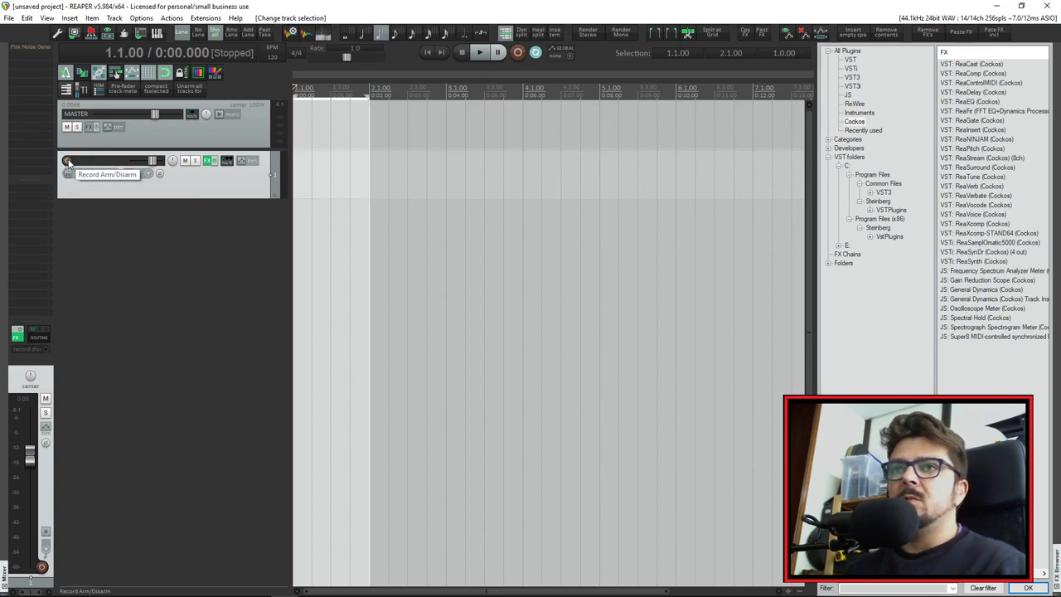
Step: Name the track Nome and raise its volume fader to about +2.75 dB
left_click(68, 161)
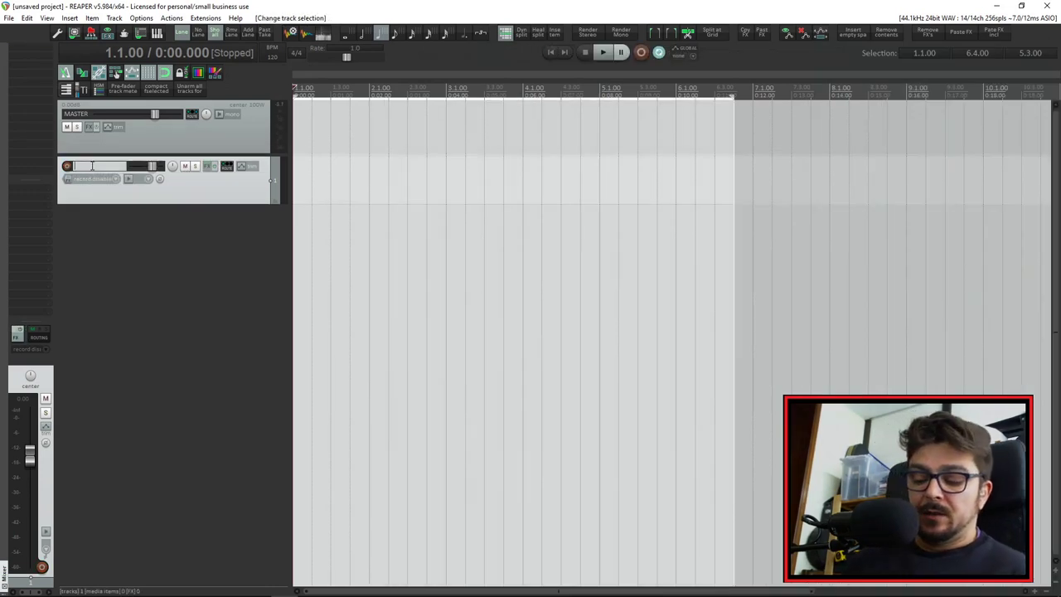
type("me")
key("Return")
left_click_drag(152, 166, 141, 170)
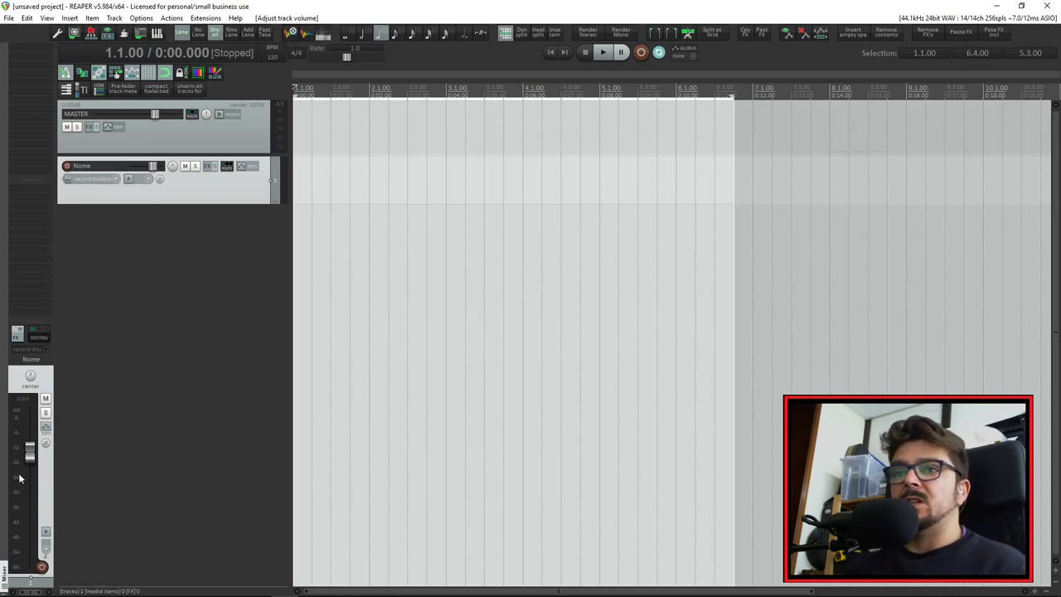
left_click_drag(29, 508, 29, 448)
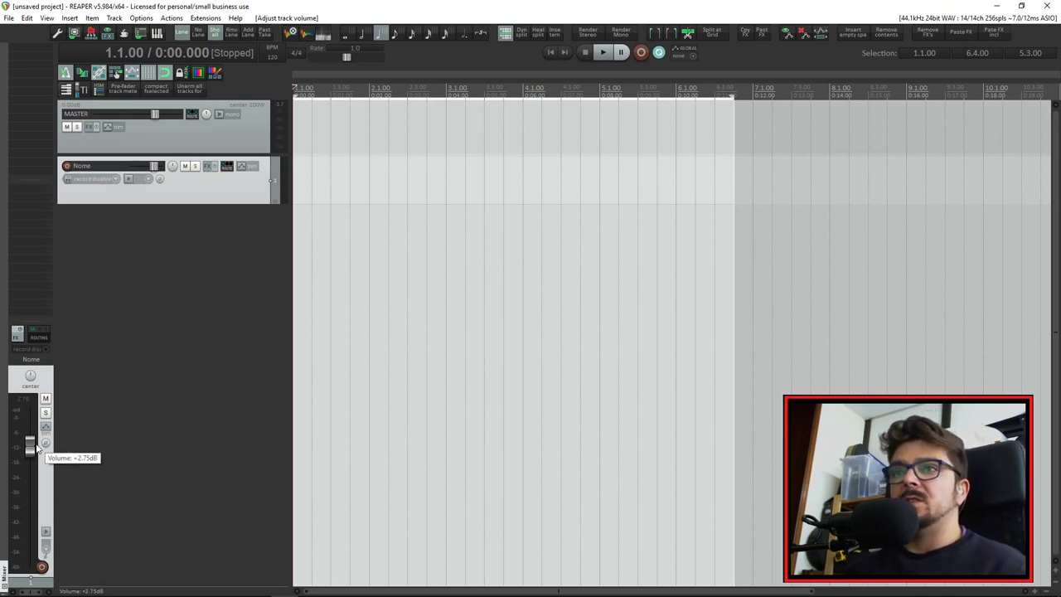
Step: Try the pan, mute and solo controls of track Nome, returning each to its default state
left_click_drag(173, 167, 173, 178)
double_click(173, 167)
left_click(185, 166)
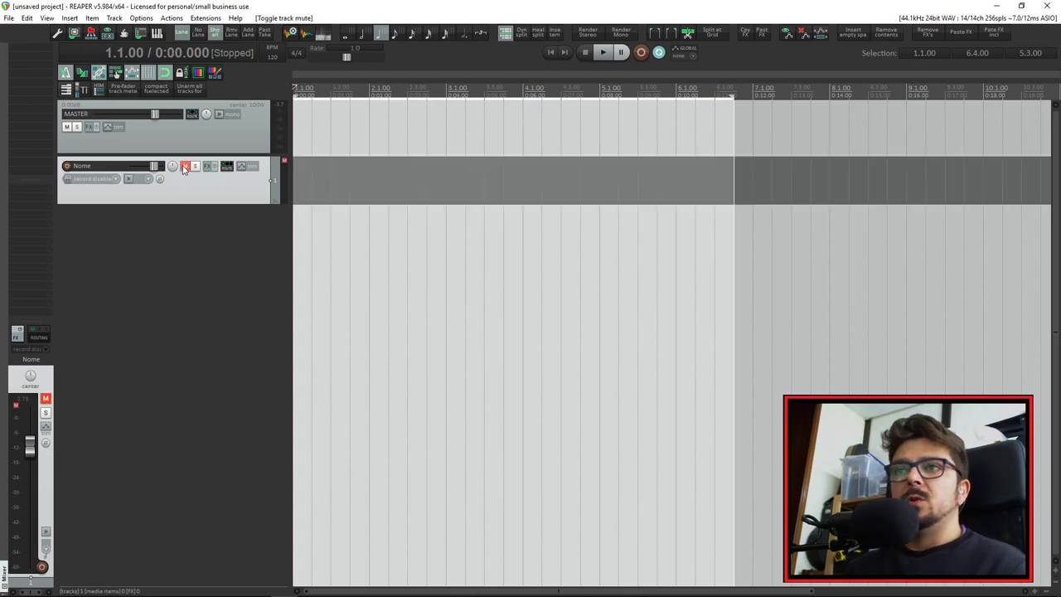
left_click(186, 166)
left_click(196, 167)
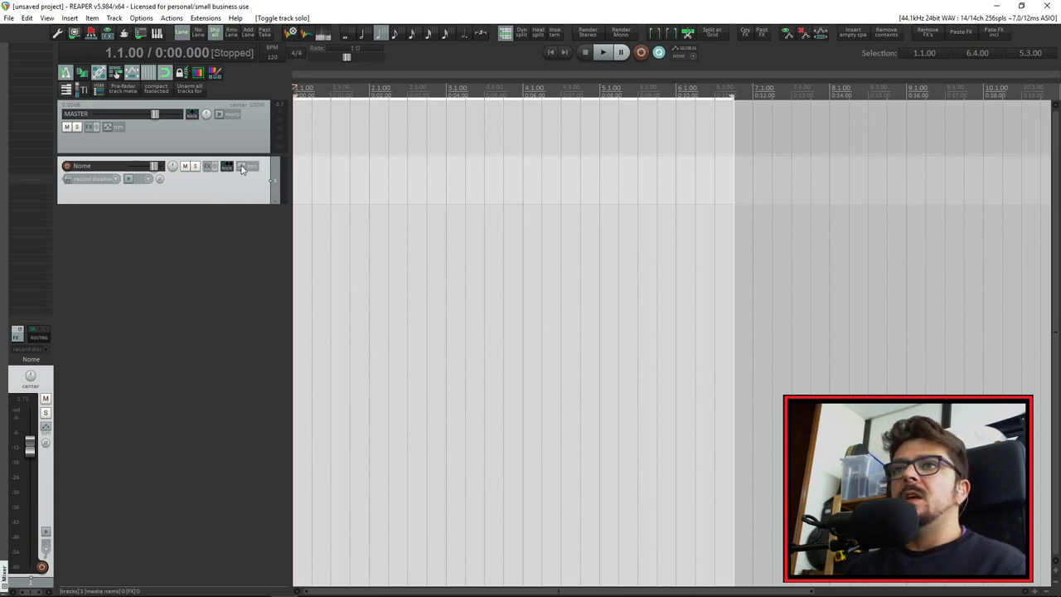
Step: Activate the Volume and Pan envelopes for track Nome
left_click(241, 169)
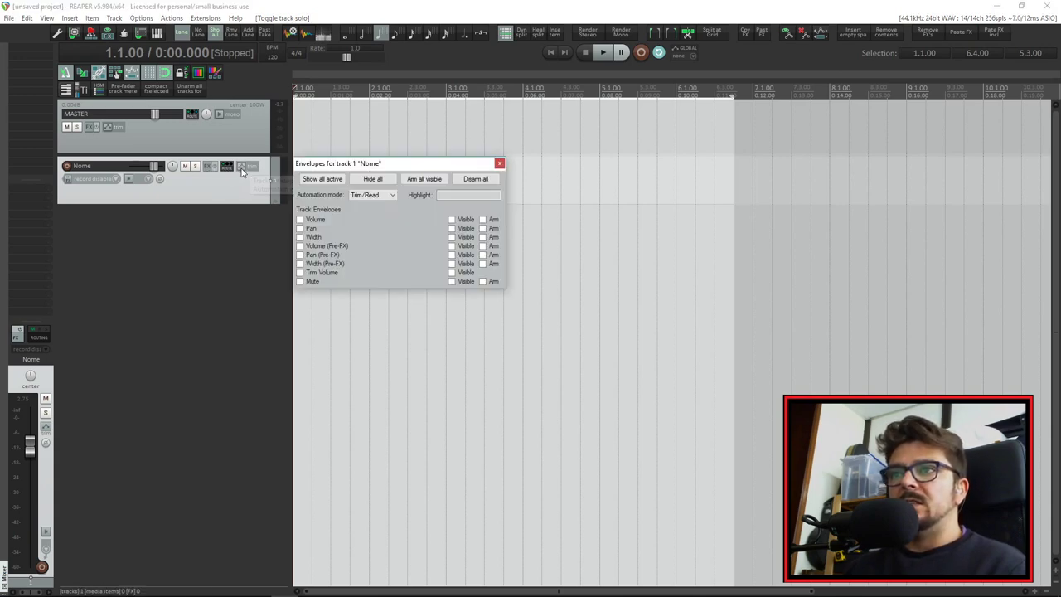
left_click_drag(381, 163, 576, 144)
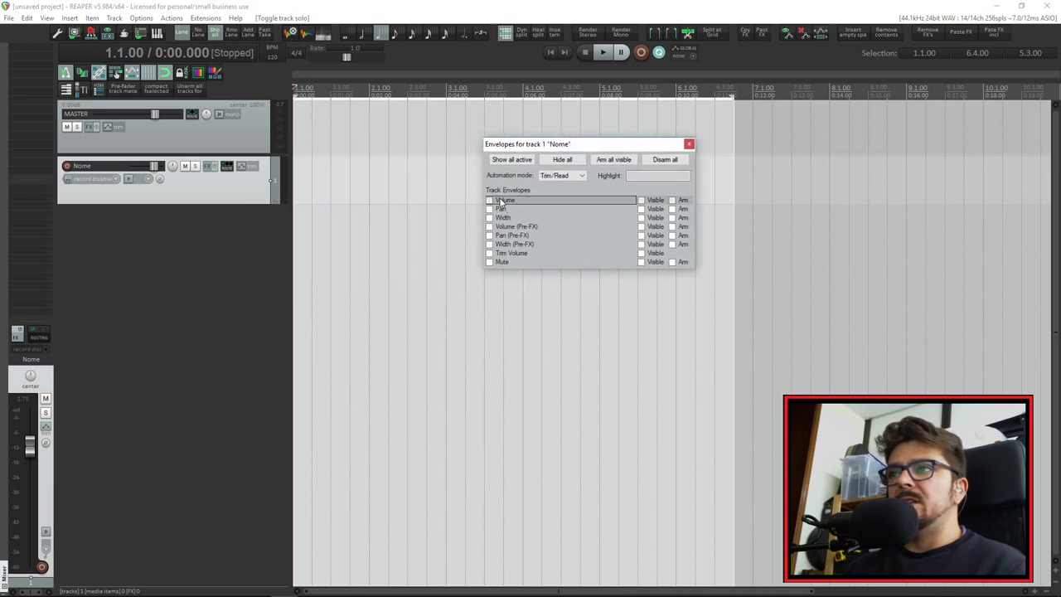
left_click(500, 202)
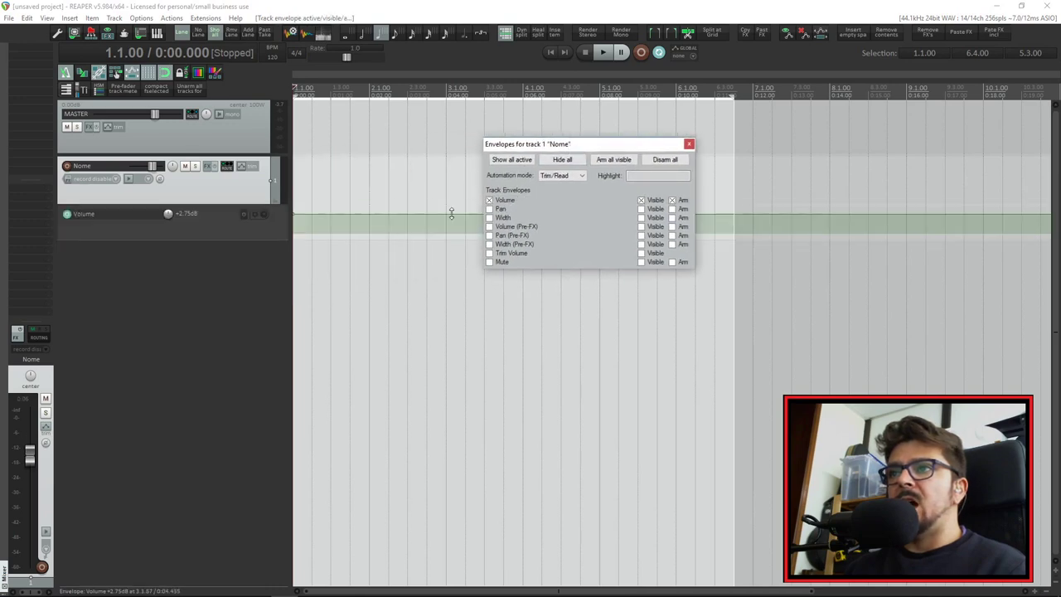
left_click(500, 210)
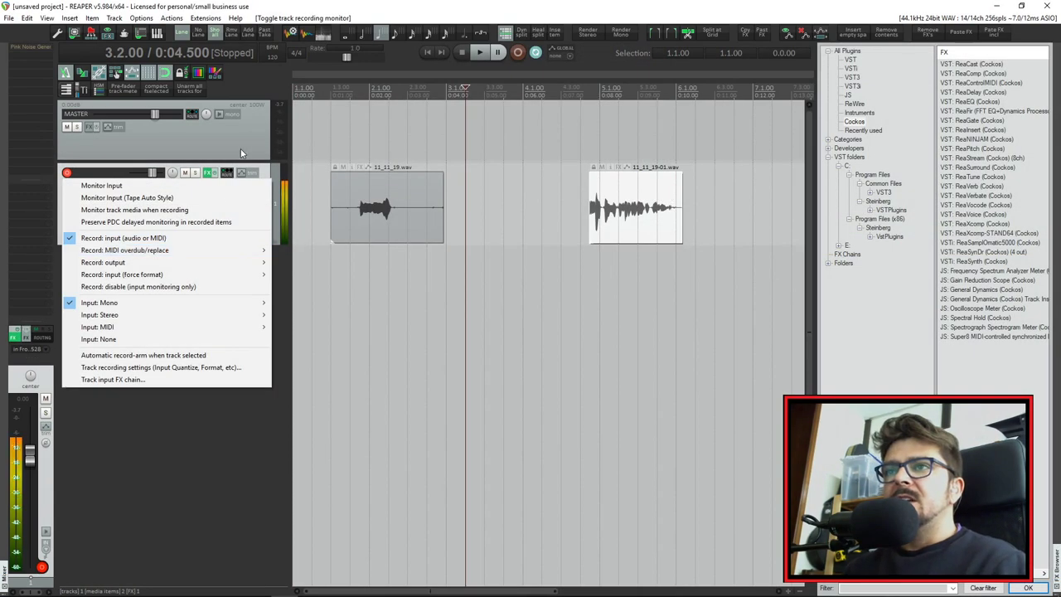
Step: Examine the mono, stereo and MIDI recording input options of the armed track
left_click(236, 172)
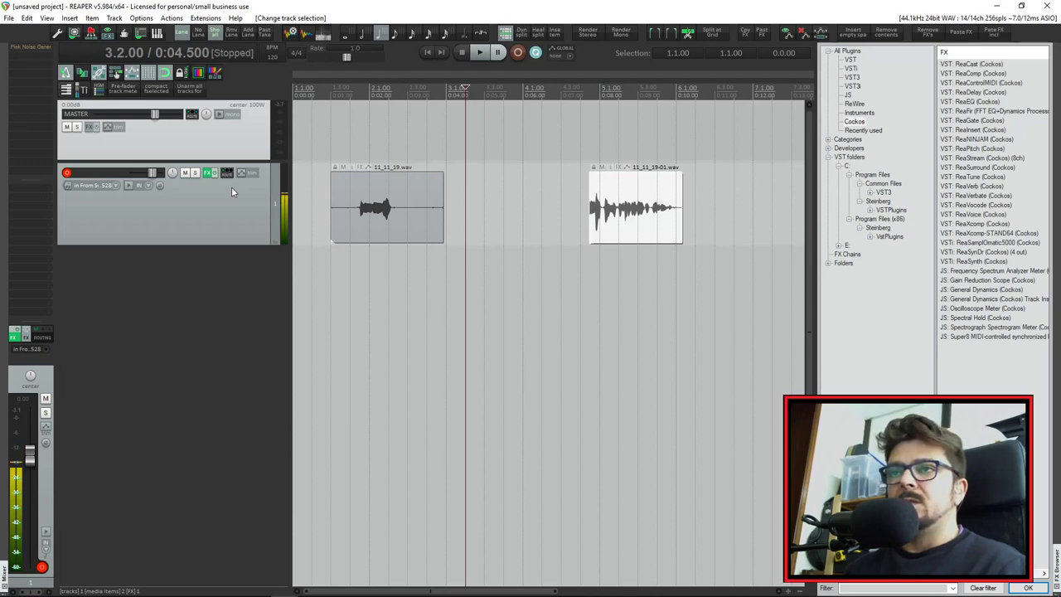
left_click(201, 213)
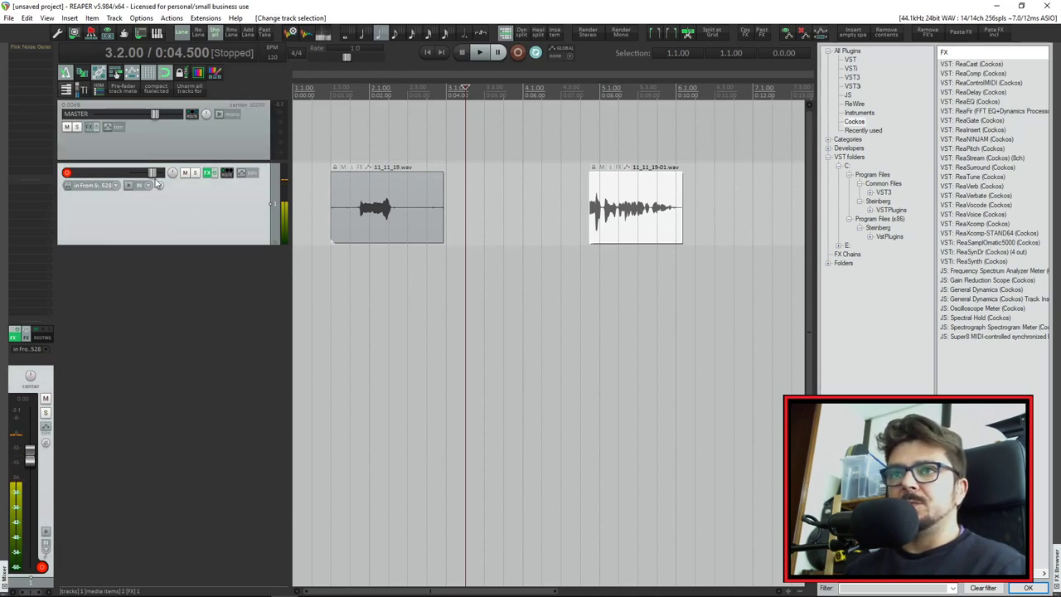
left_click(117, 185)
mouse_move(171, 195)
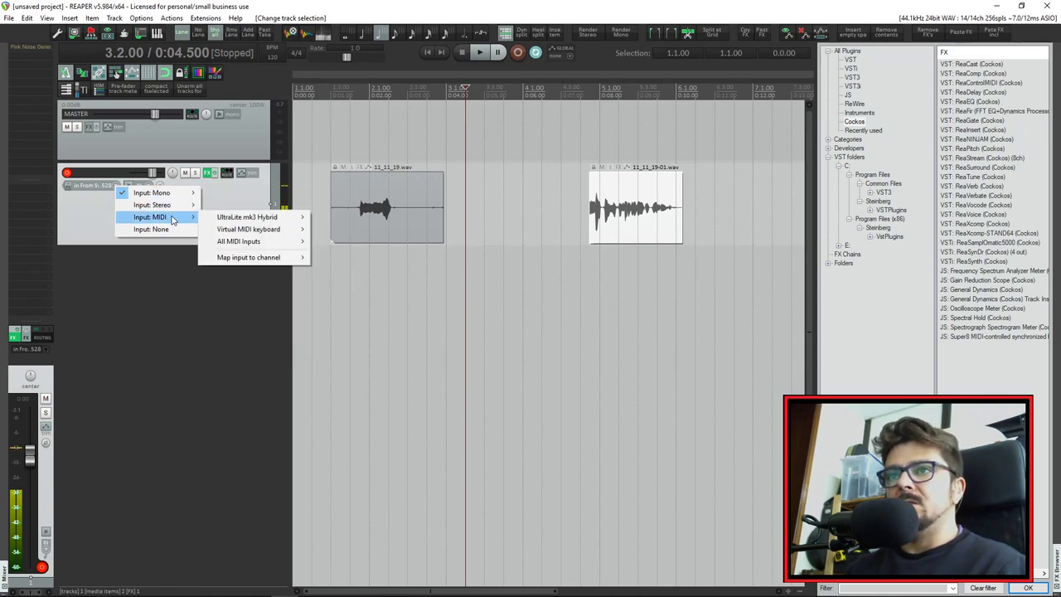
left_click(92, 216)
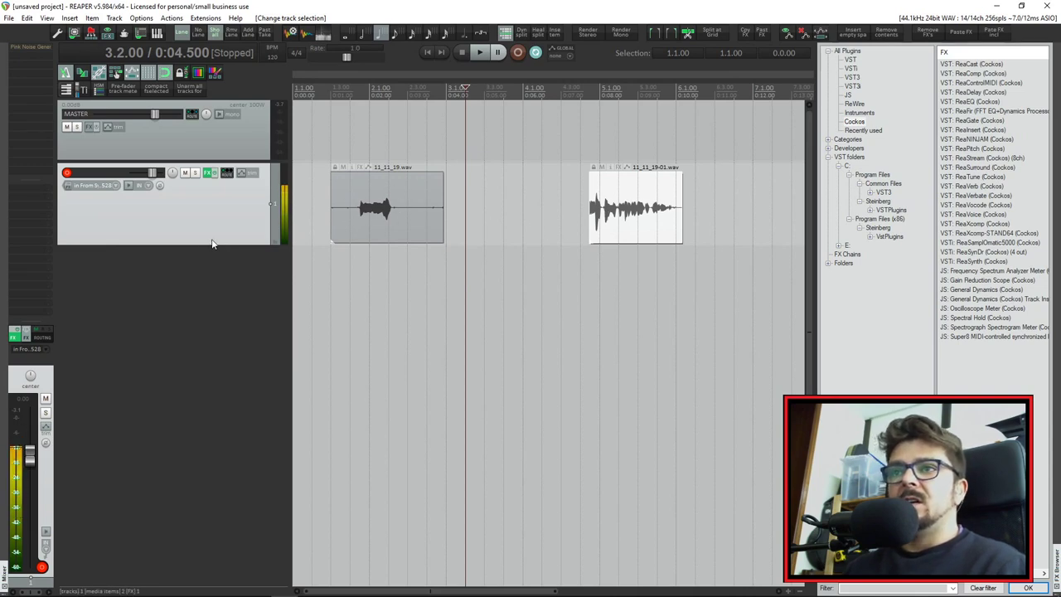
left_click_drag(210, 244, 211, 209)
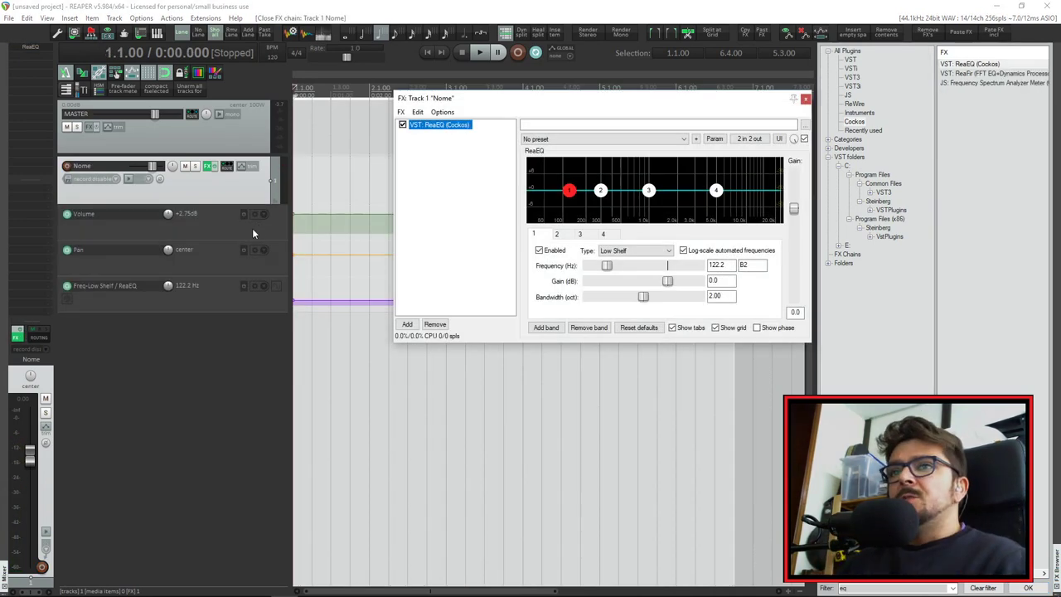
Step: Open the input FX chain of track Nome and copy ReaEQ into it from the track's FX chain
left_click(67, 186)
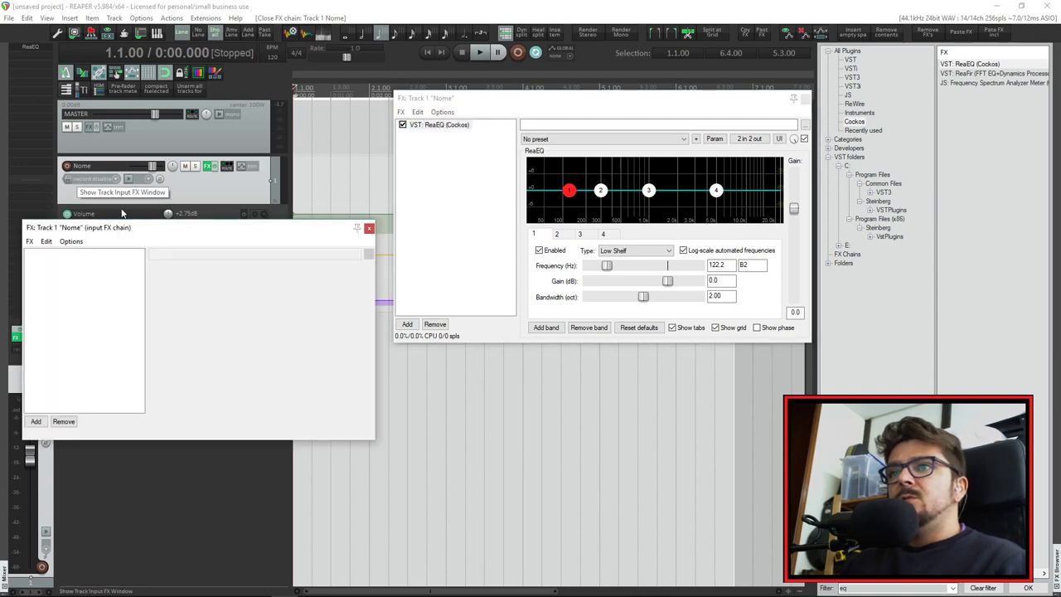
left_click_drag(261, 236, 531, 297)
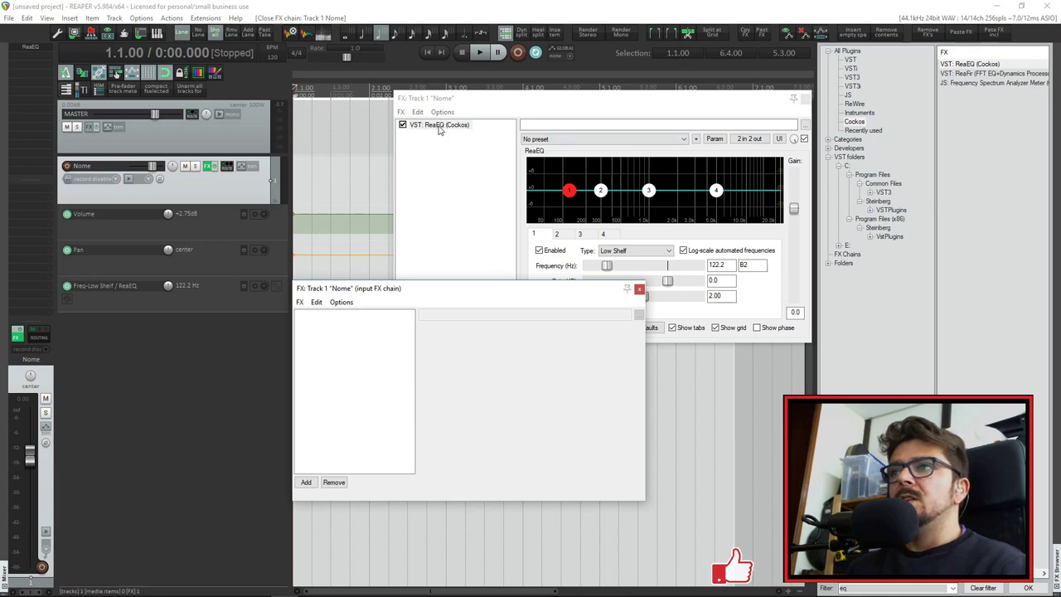
left_click_drag(439, 126, 362, 360)
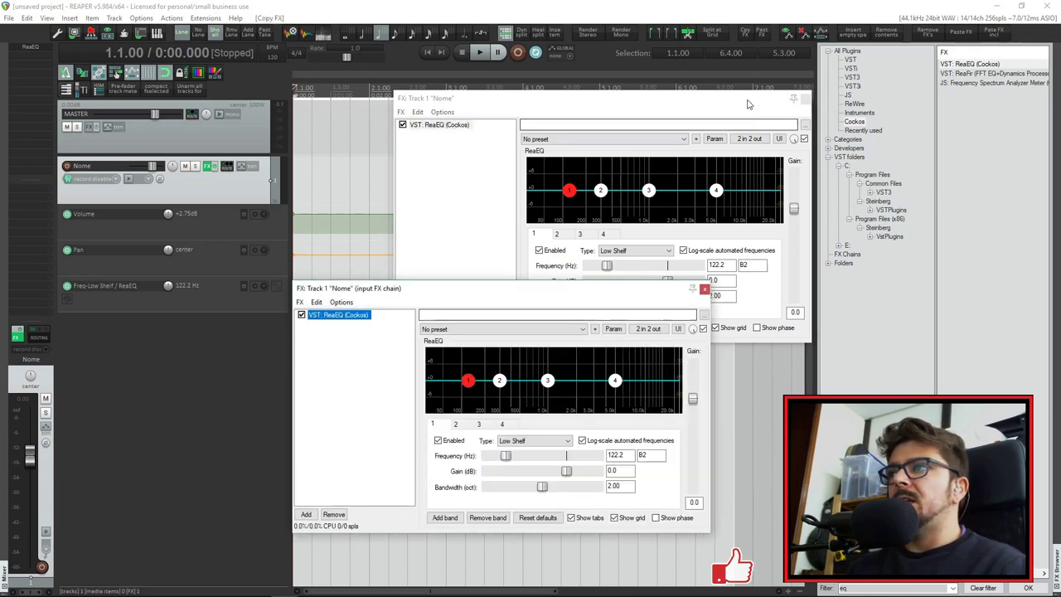
Step: Remove ReaEQ from the regular FX chain of track Nome and close both FX windows
left_click(444, 234)
left_click(445, 235)
left_click(439, 125)
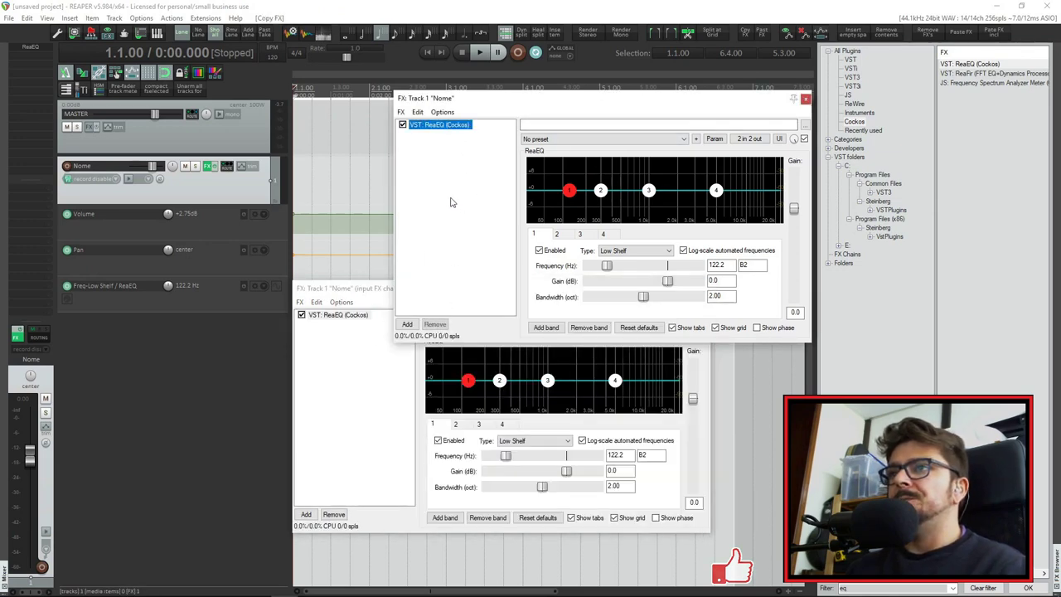
left_click(434, 324)
left_click(805, 99)
left_click(704, 288)
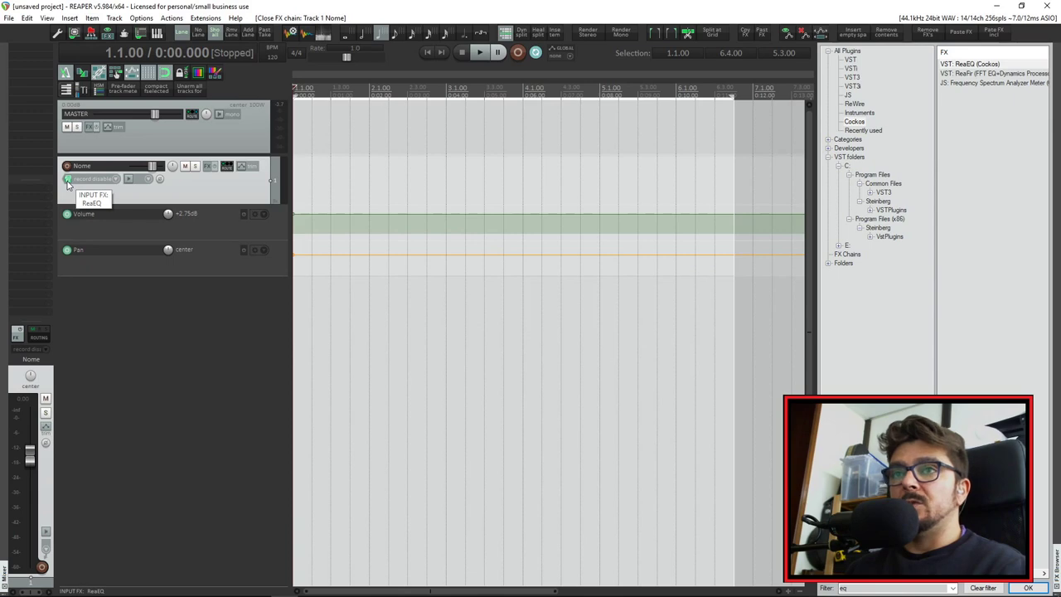
Step: Set band 1 of the input FX ReaEQ on track Nome to High Pass and raise its cutoff frequency
left_click(69, 181)
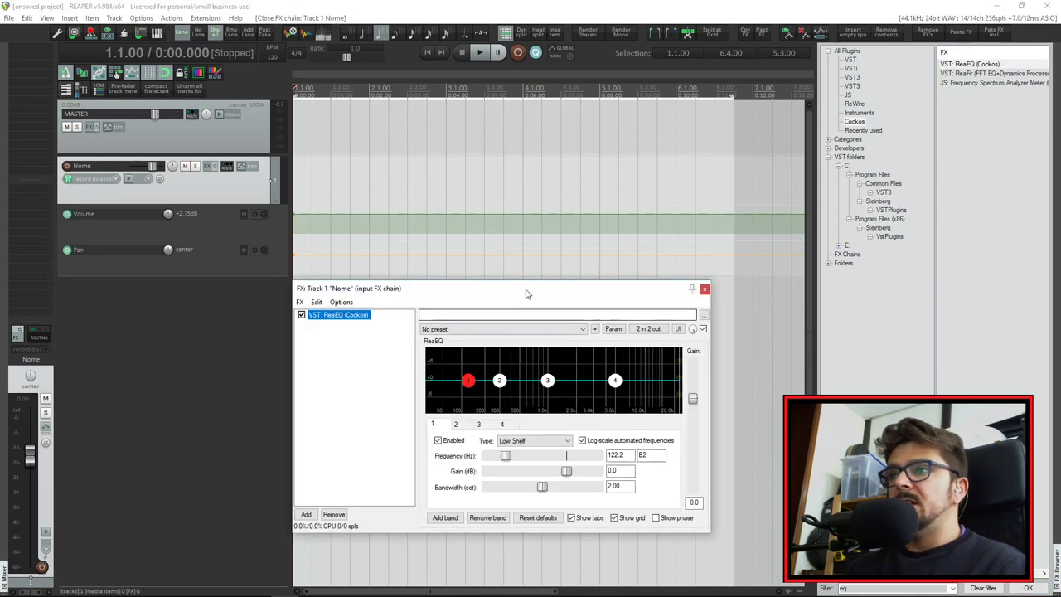
left_click(583, 381)
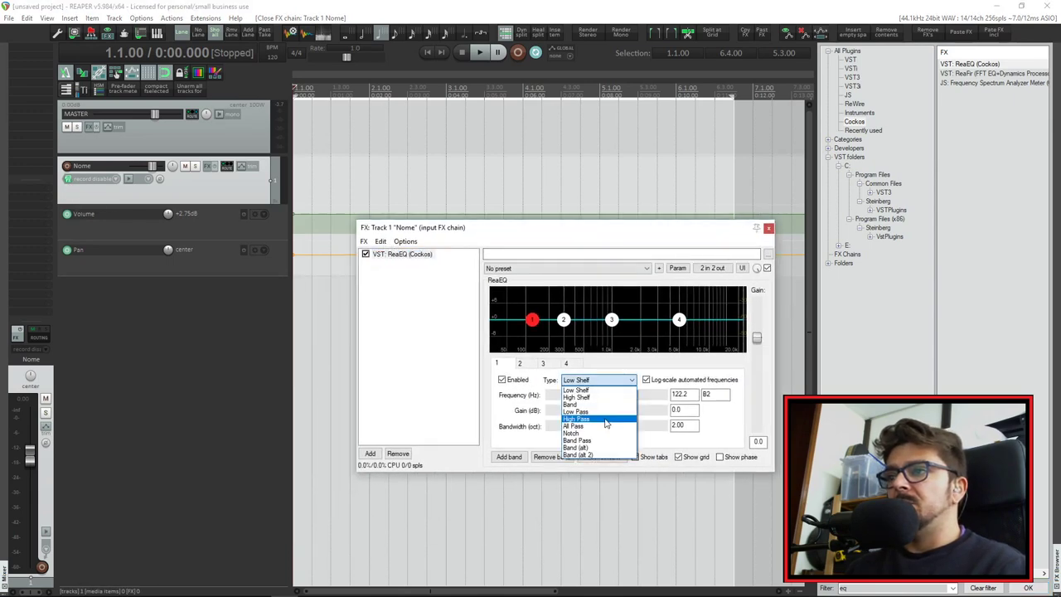
left_click(605, 420)
left_click_drag(512, 340, 658, 335)
left_click(768, 228)
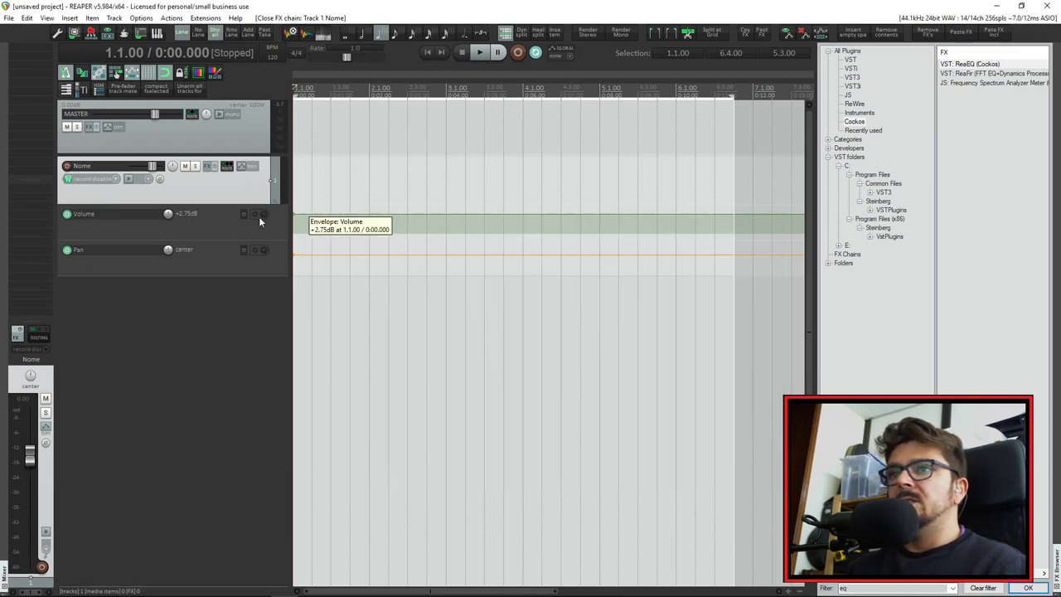
Step: Arm track Nome with an audio hardware input and record a short take through the input FX
left_click(67, 167)
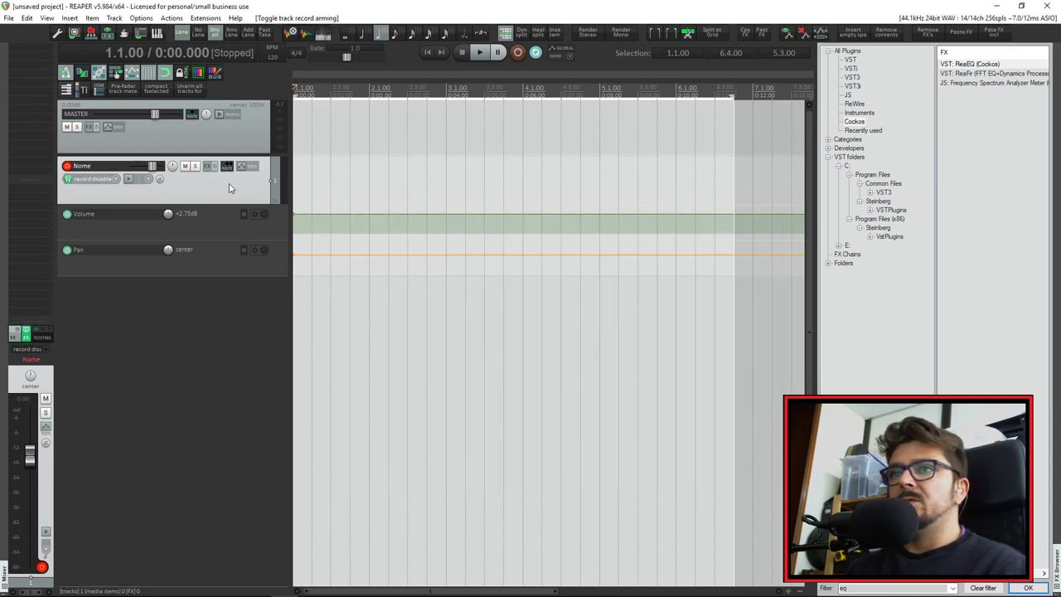
left_click(118, 181)
mouse_move(157, 182)
left_click(246, 230)
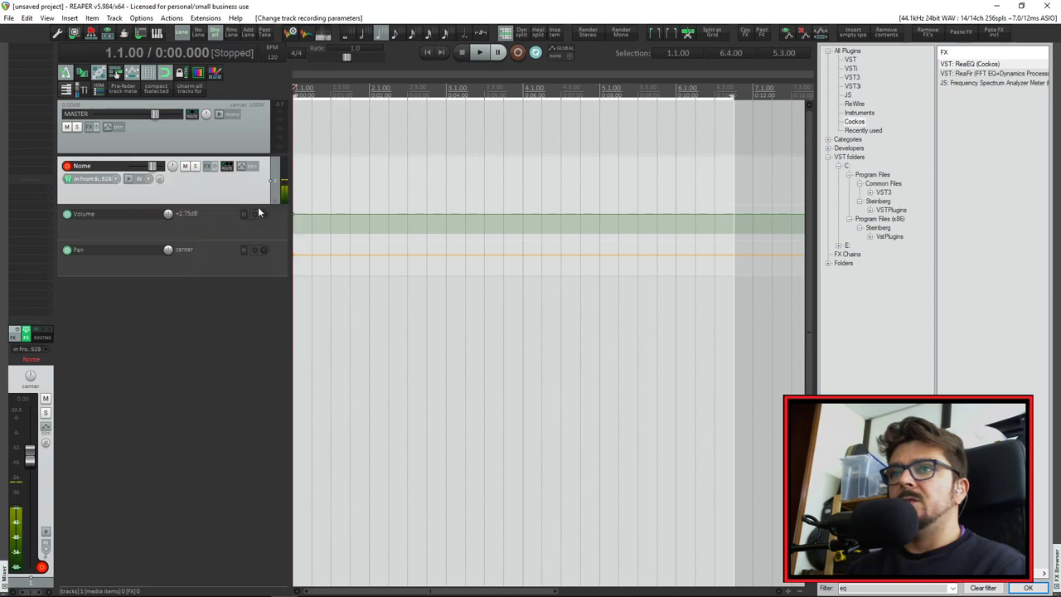
key("ctrl+r")
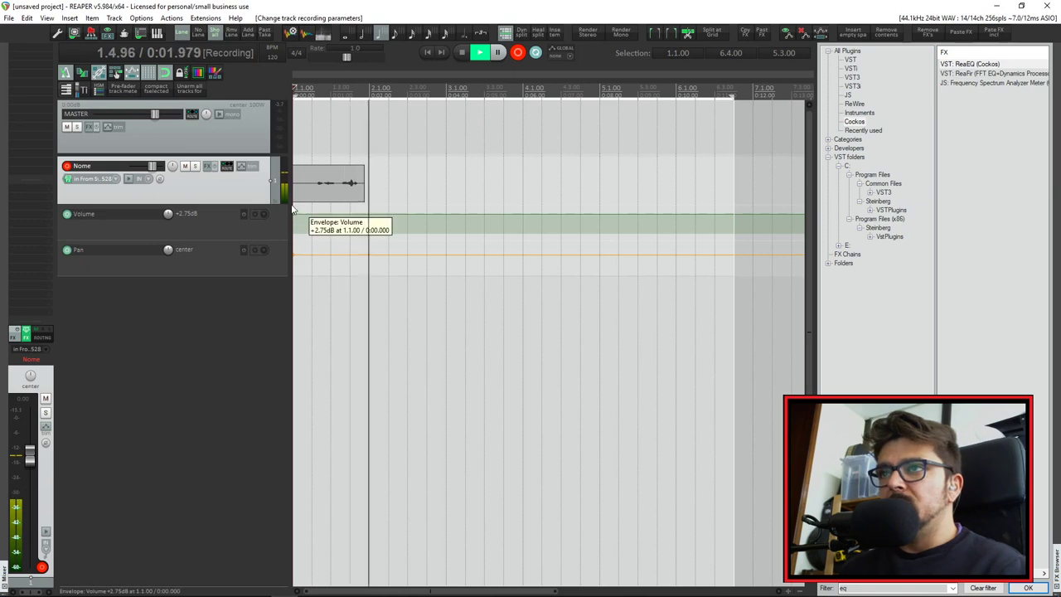
key("space")
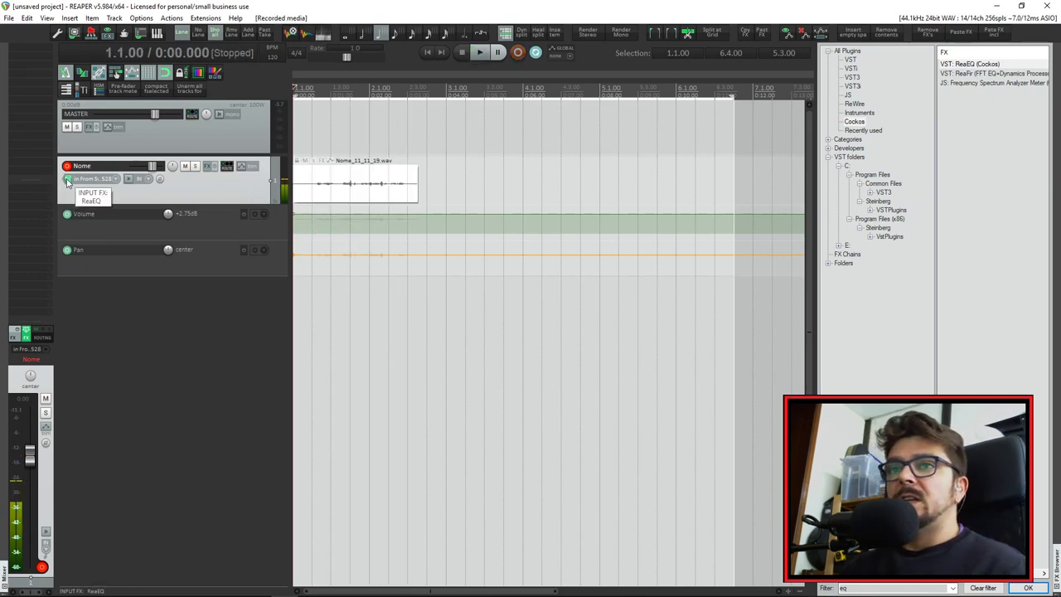
Step: Remove ReaEQ from the input FX of track Nome and disarm the track
left_click(68, 181)
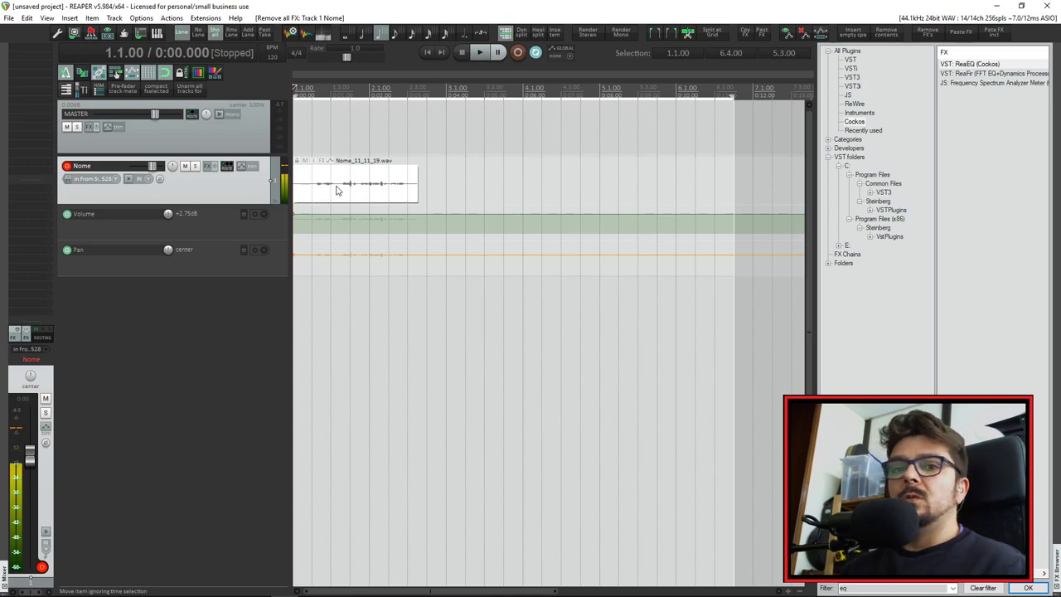
left_click(67, 165)
Step: Clear the time selection and play back the recorded take on track Nome
key("Escape")
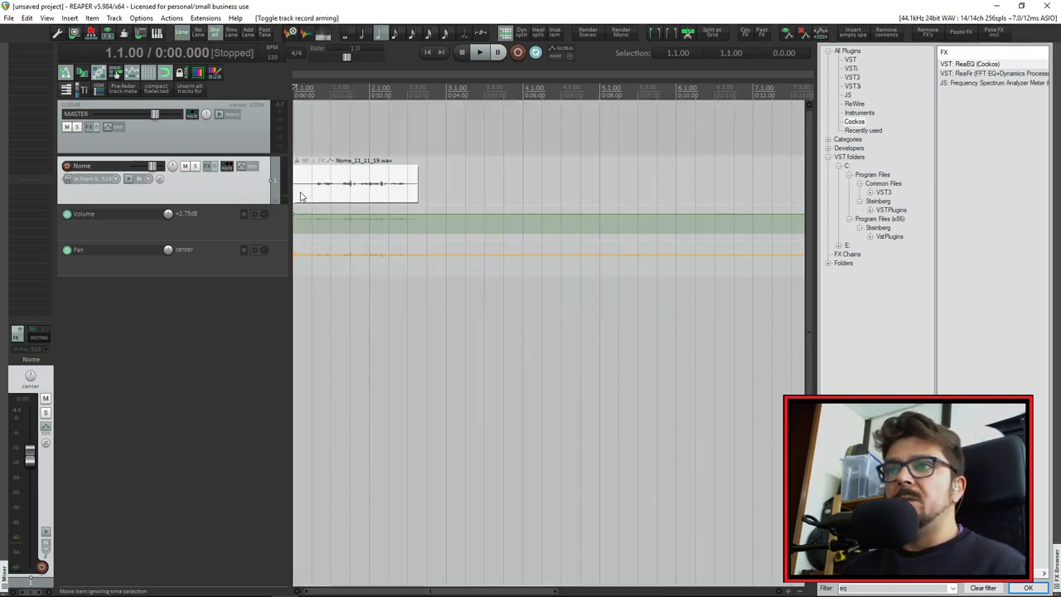
key("space")
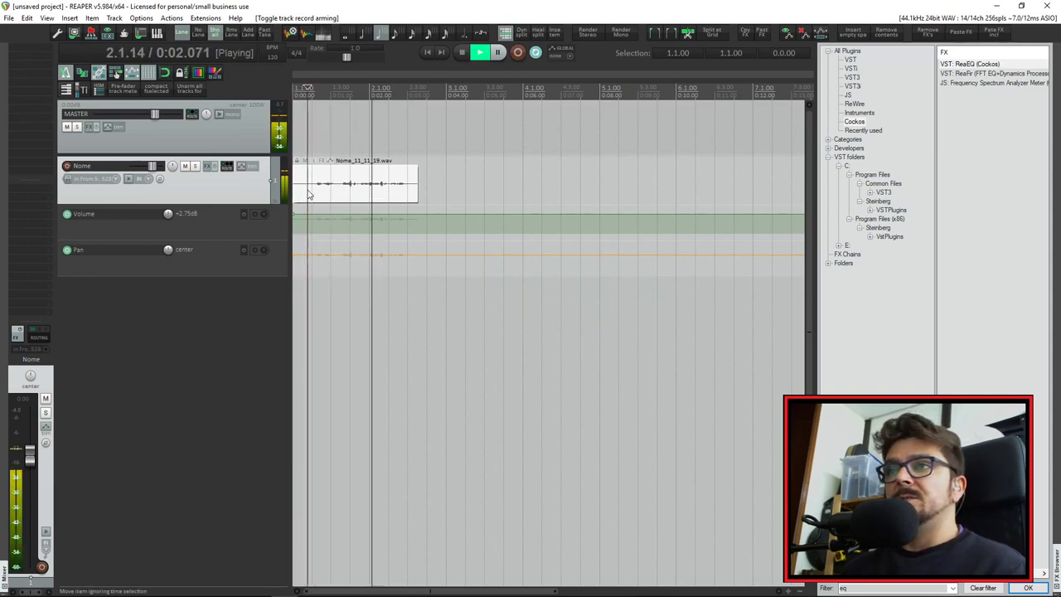
key("space")
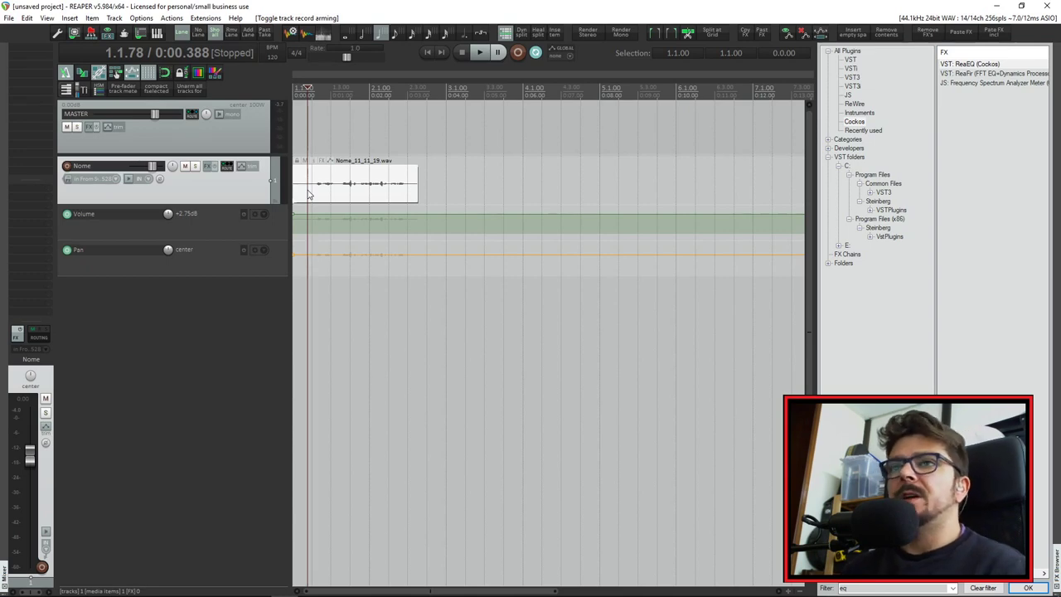
Step: Examine the track's recording mode options, including output recording and MIDI overdub/replace
right_click(66, 160)
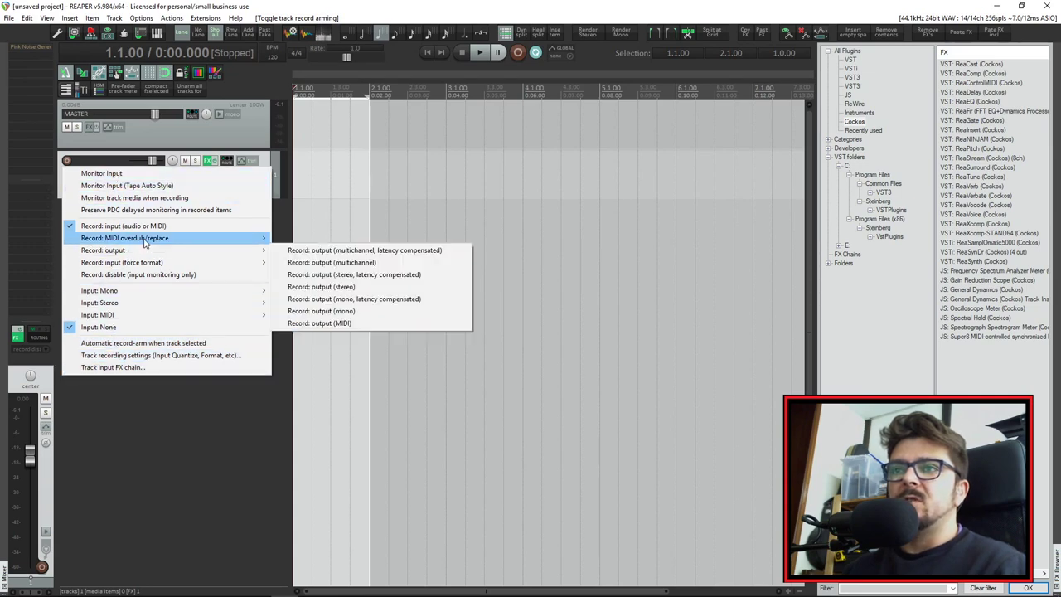
mouse_move(152, 244)
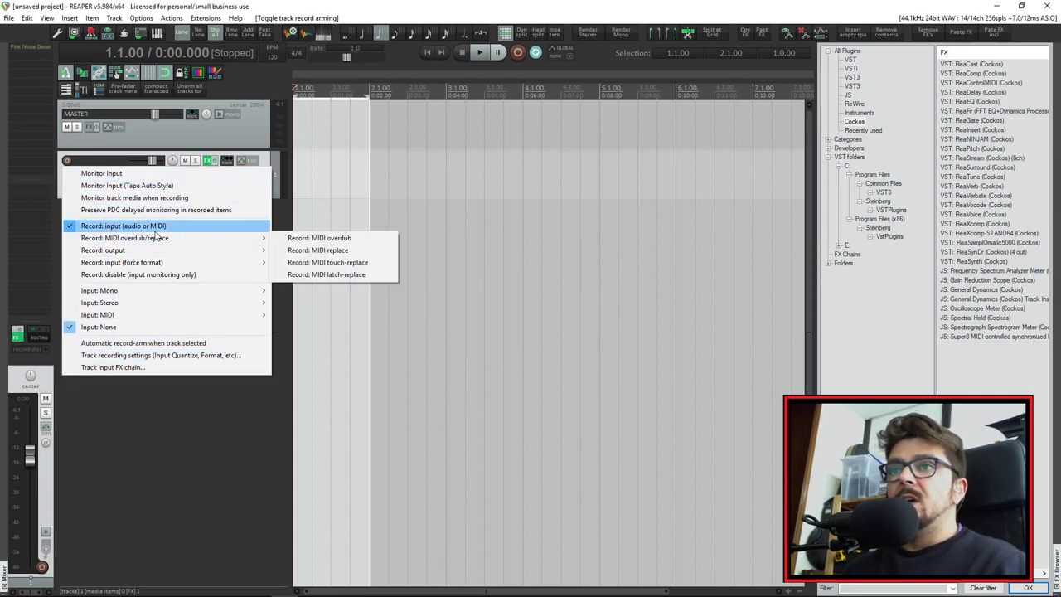
left_click(138, 172)
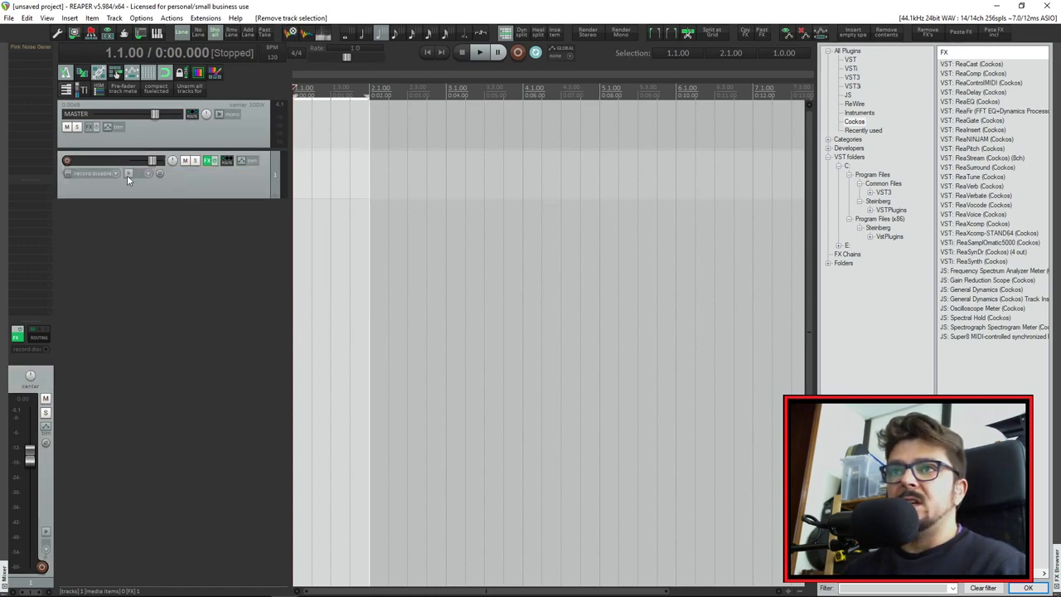
Step: Cycle the track's record monitoring through its on, auto and off modes
left_click(127, 174)
left_click(130, 174)
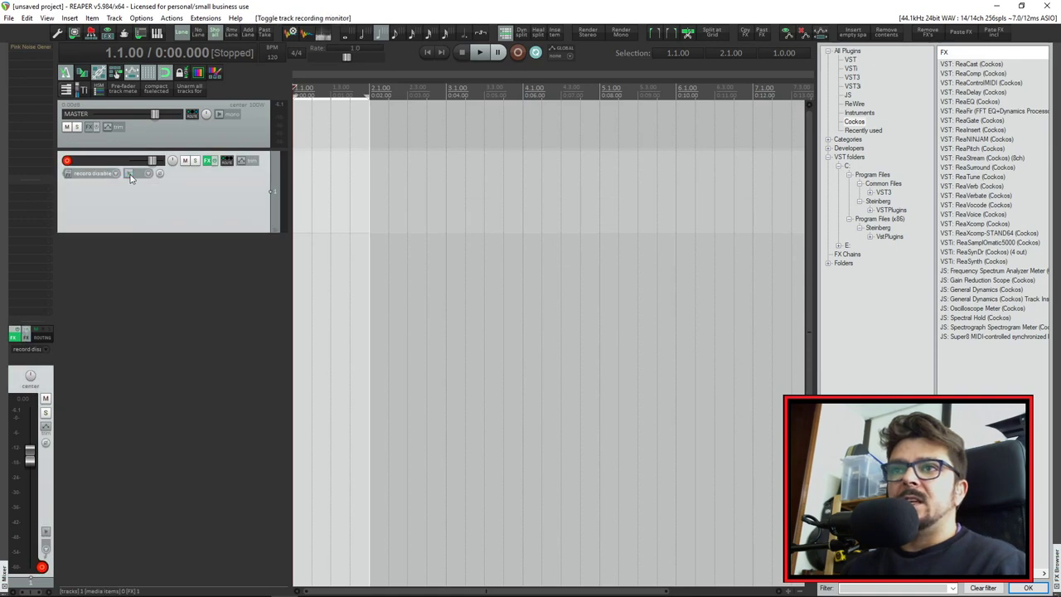
left_click(129, 175)
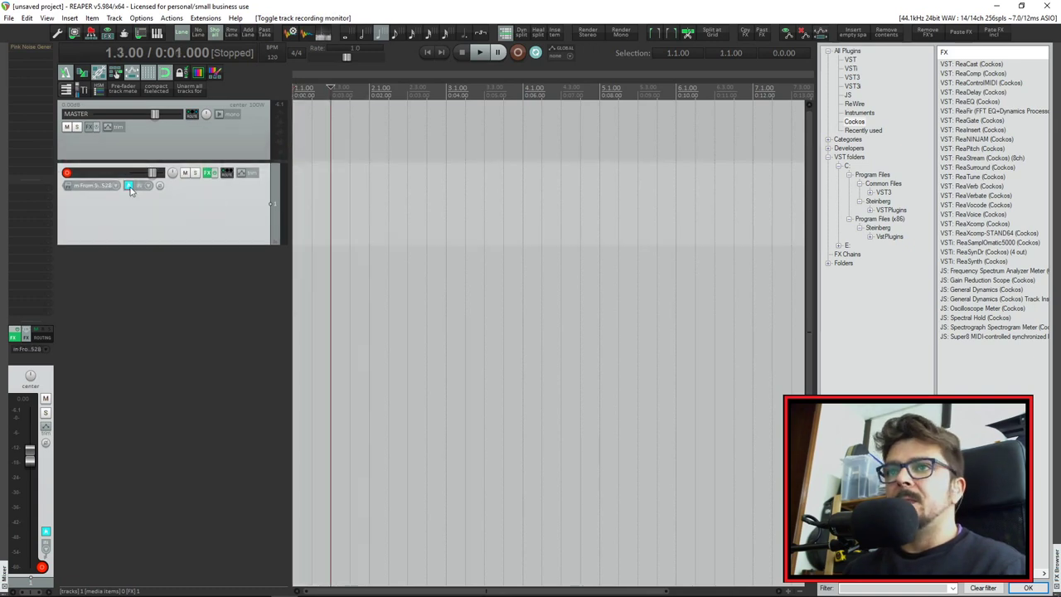
left_click(129, 188)
left_click(129, 188)
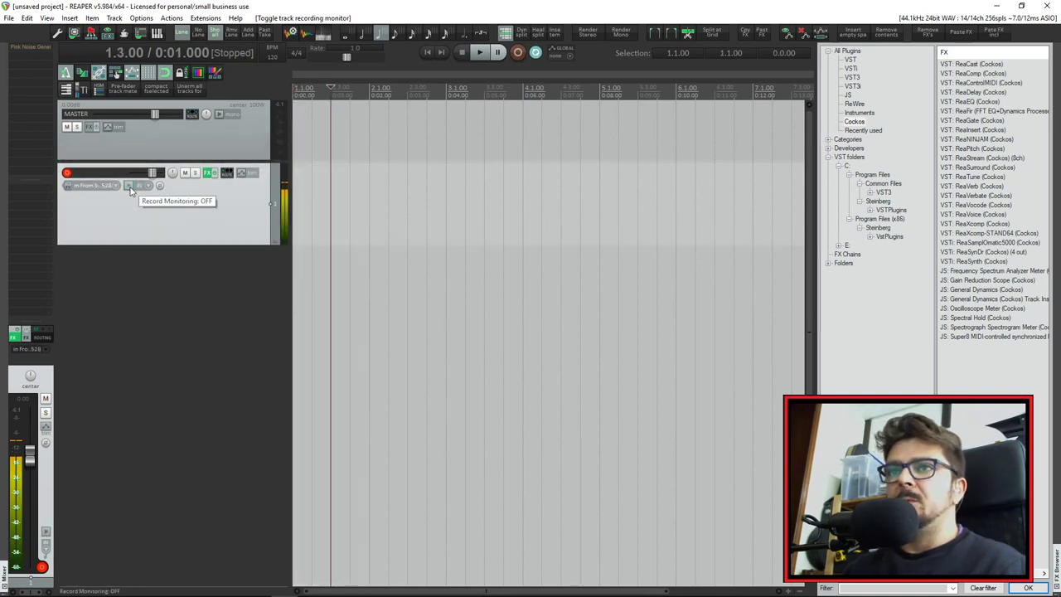
Step: Turn record monitoring on for the armed track and record a short take from 1.3.00
left_click(130, 187)
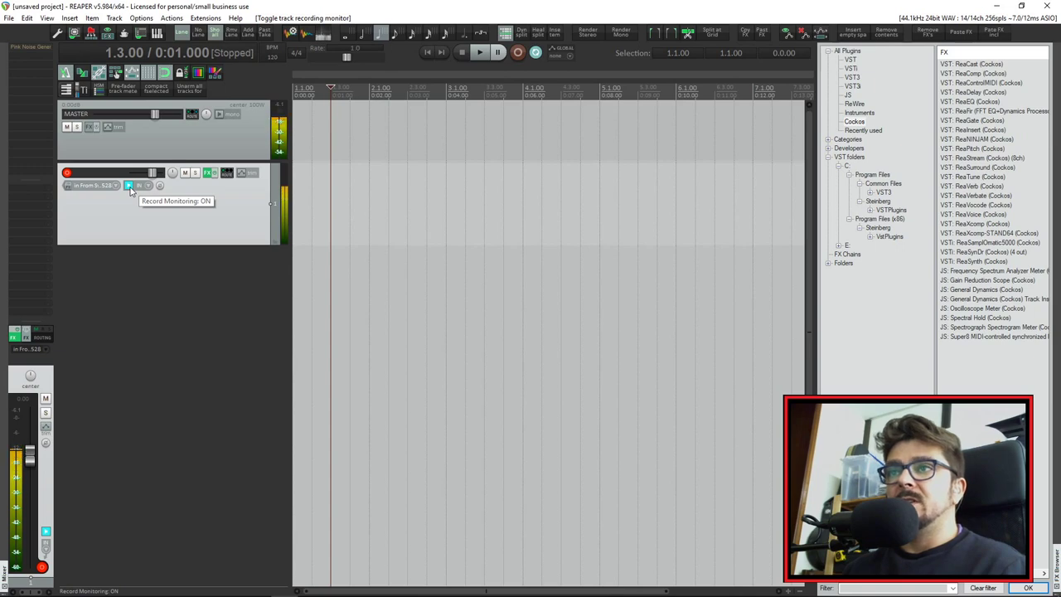
key("ctrl+r")
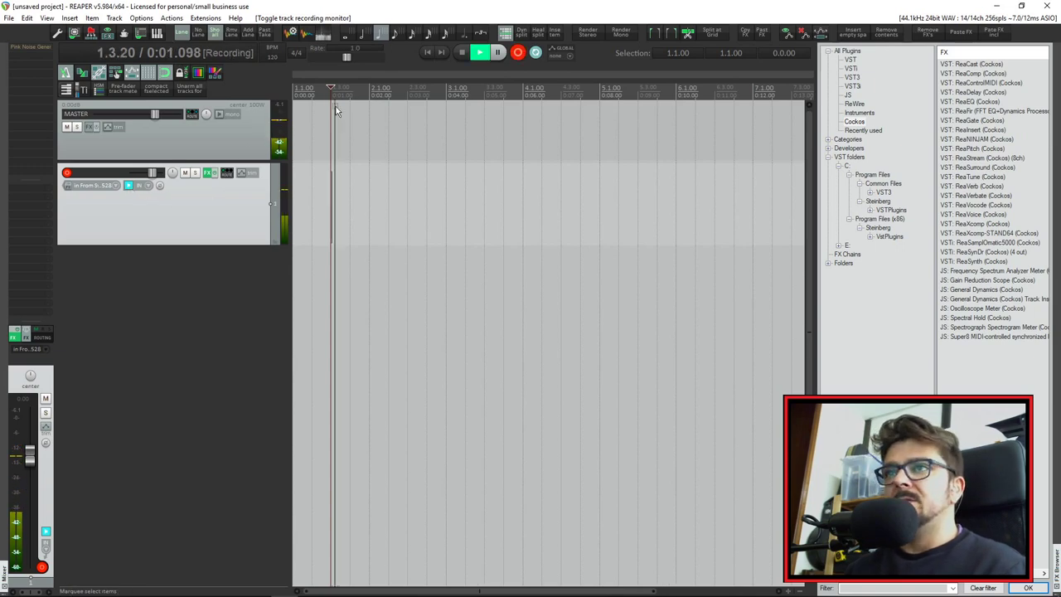
key("space")
Step: Set record monitoring to AUTO and punch into recording during playback started from 3.2.00
left_click(128, 186)
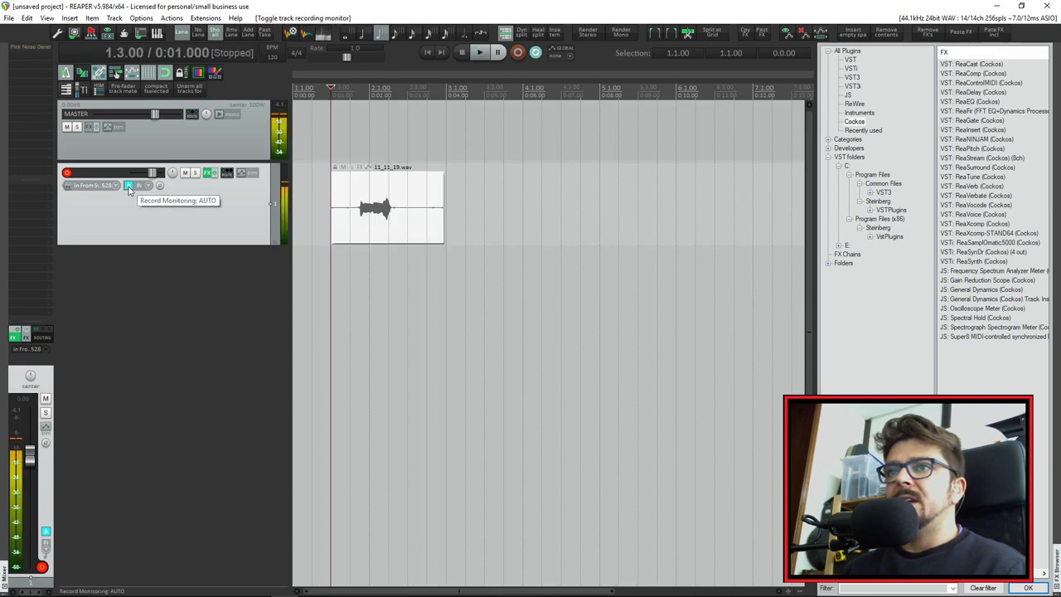
left_click(465, 88)
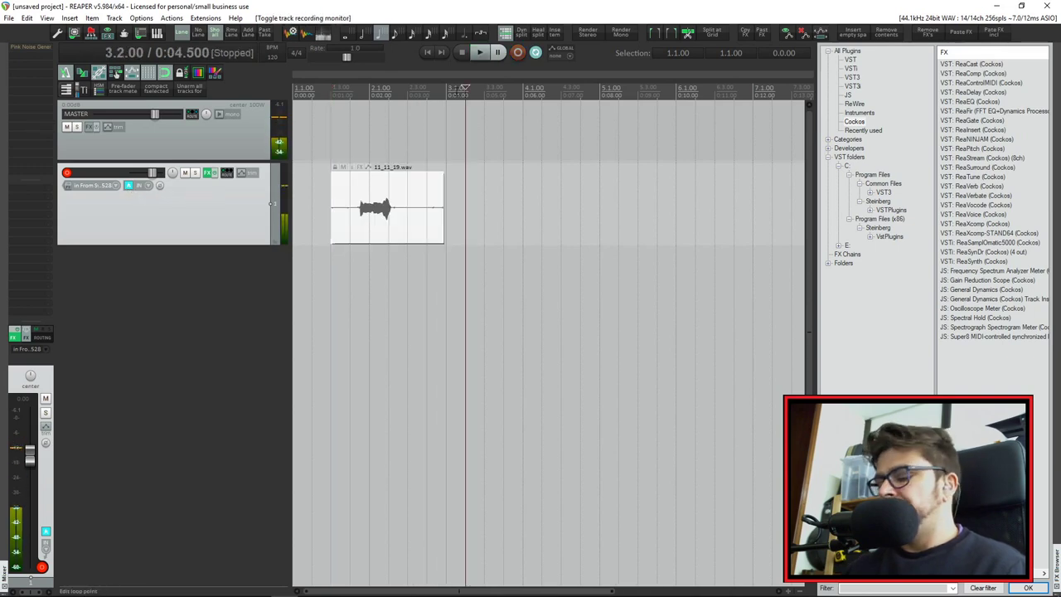
key("space")
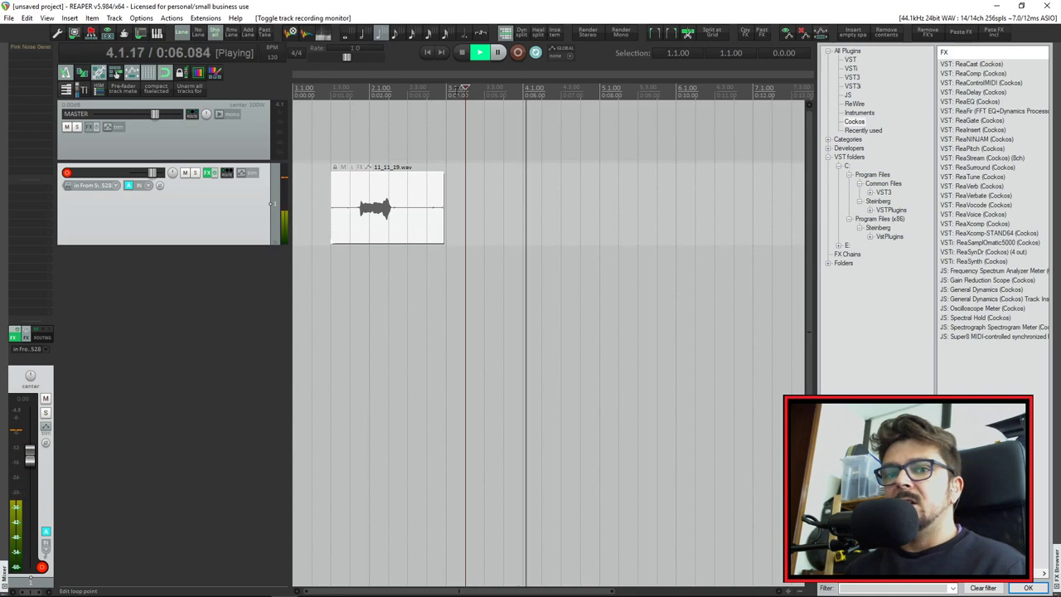
key("ctrl+r")
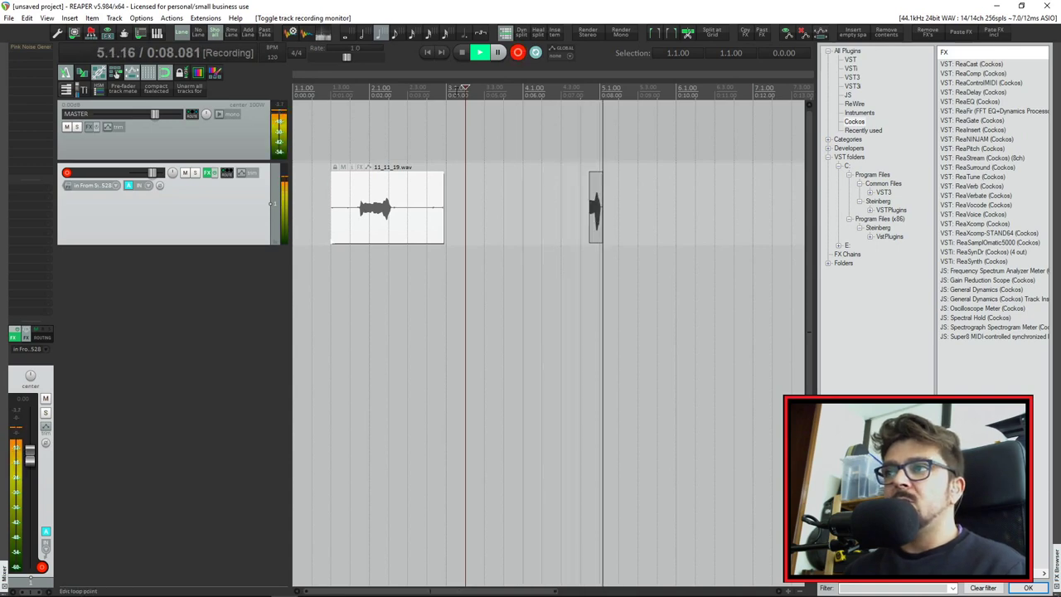